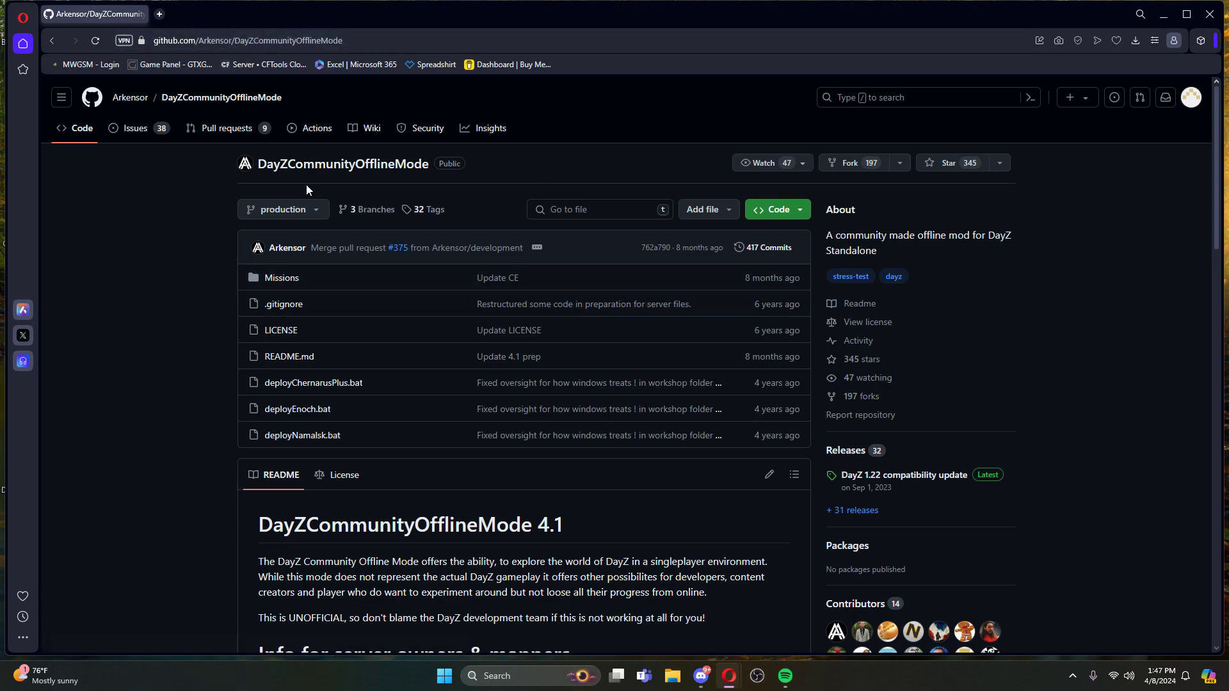
Close the Arkensor/DayZCommunityOfflineMode GitHub repository tab in Opera.
middle_click(119, 20)
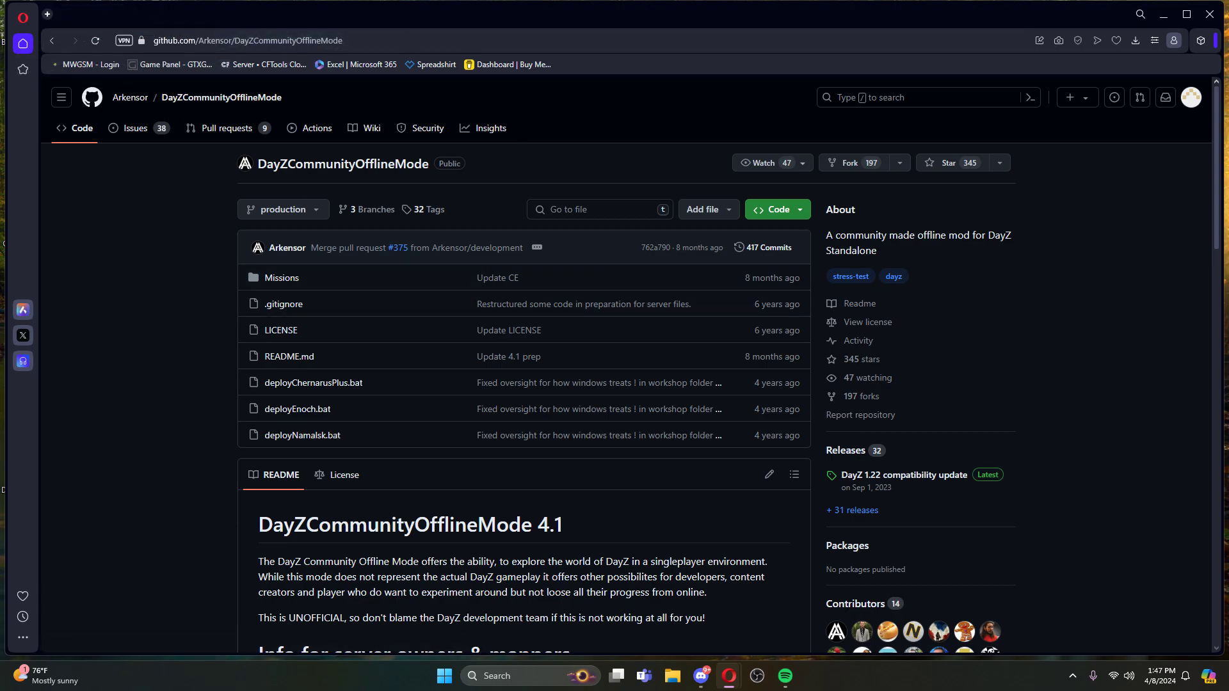
Bring up Discord's modders-chat maximized and look through its pinned messages.
key("super+d")
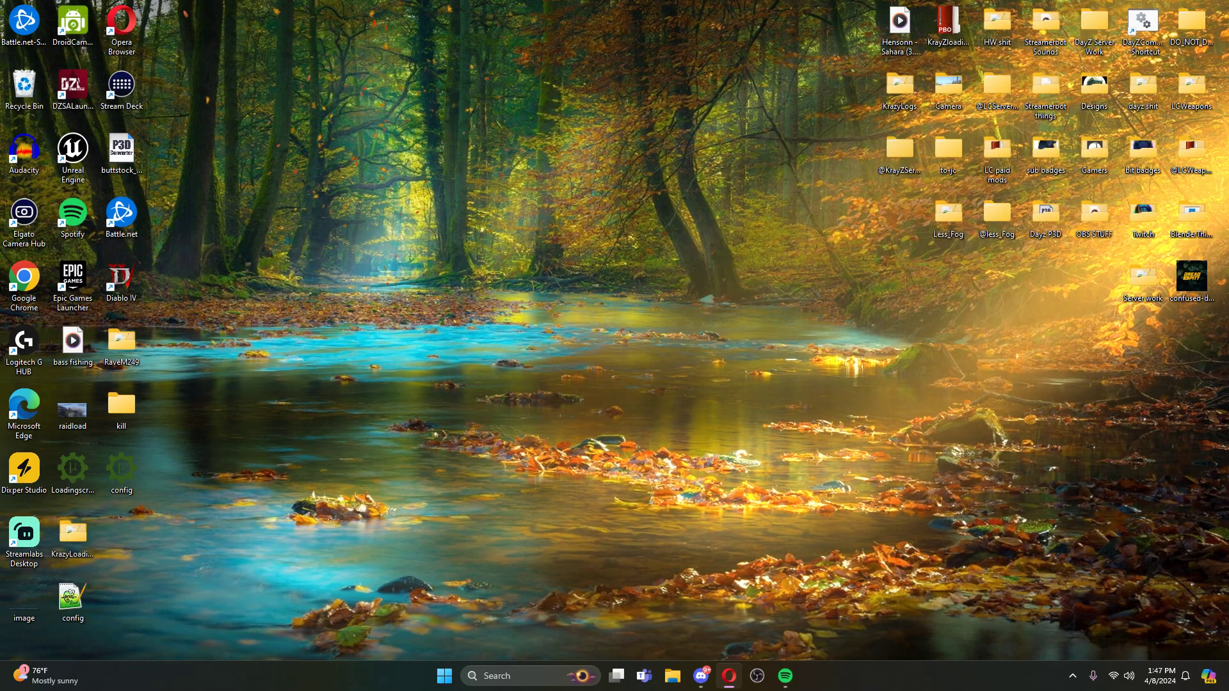
left_click(700, 675)
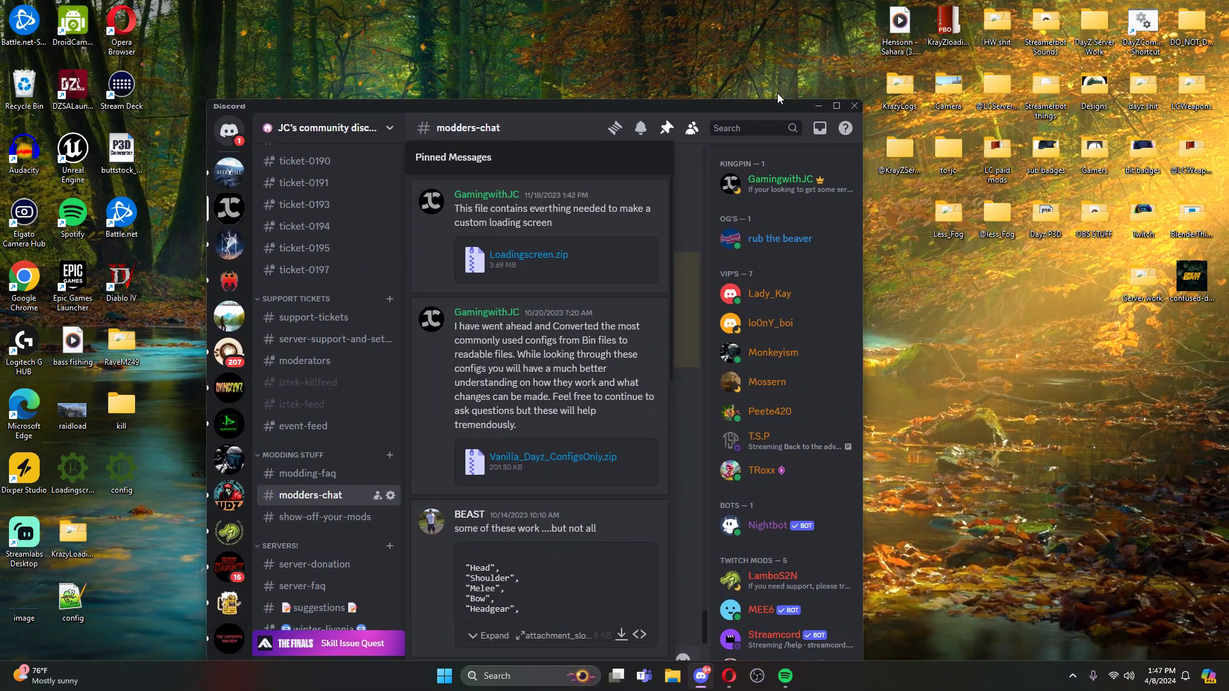
left_click(836, 106)
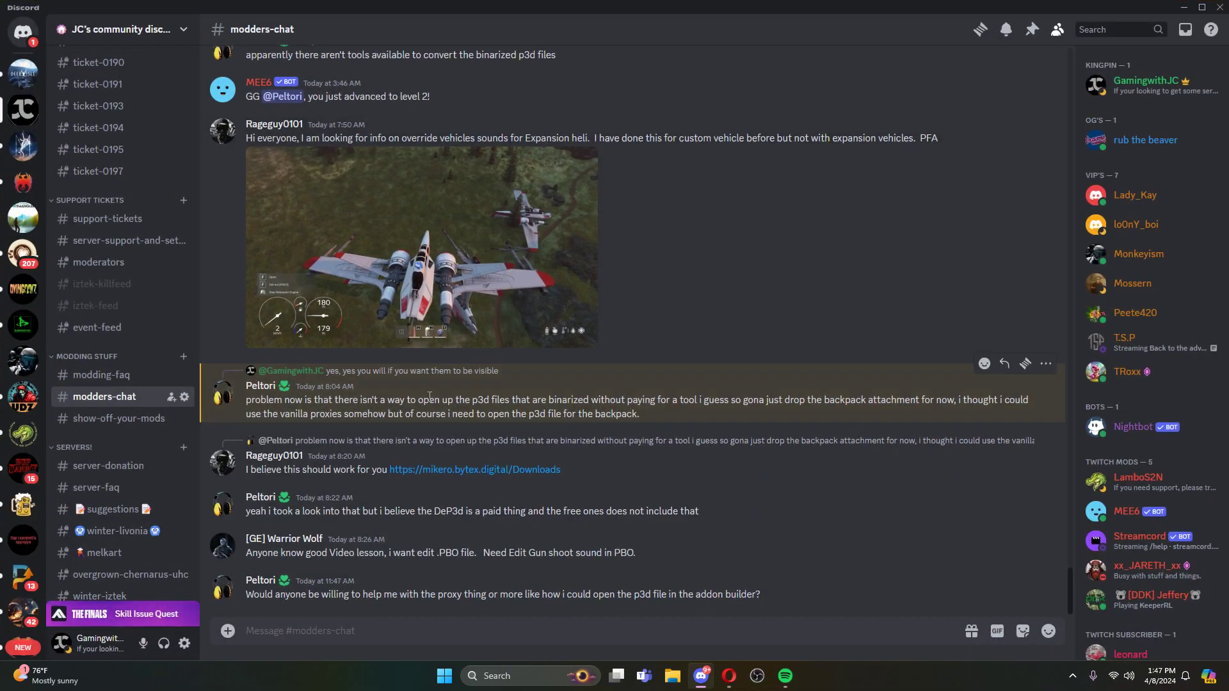
left_click(1030, 35)
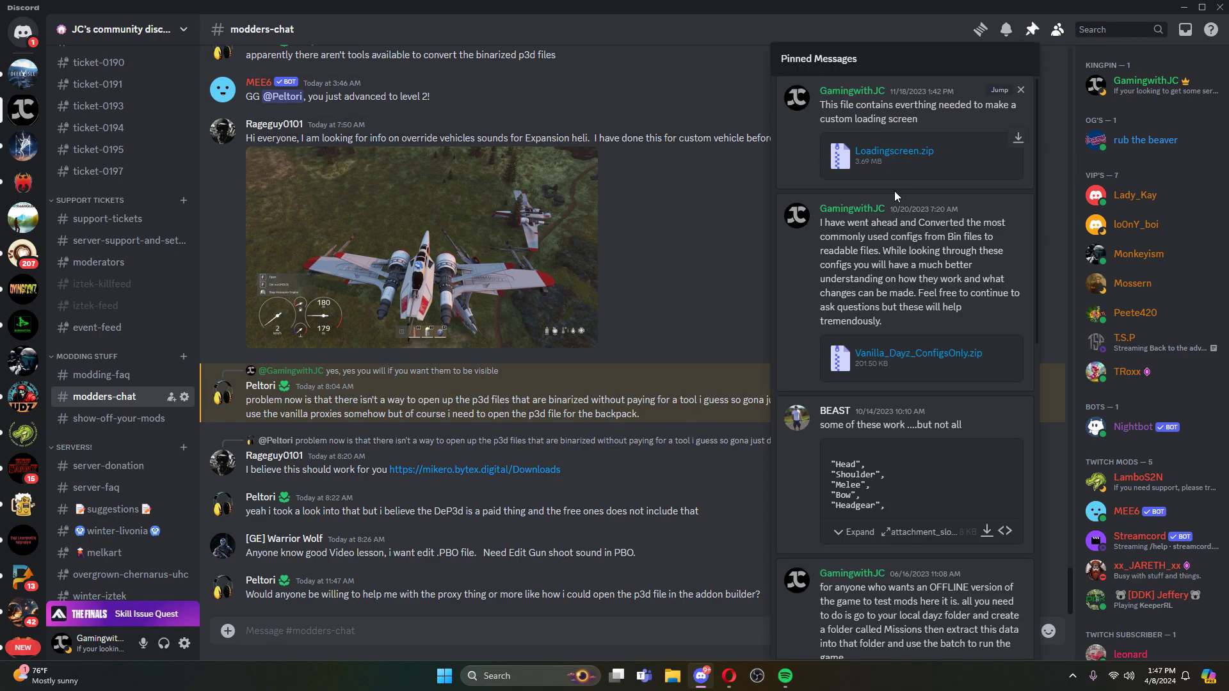
scroll(877, 358, "down", 6)
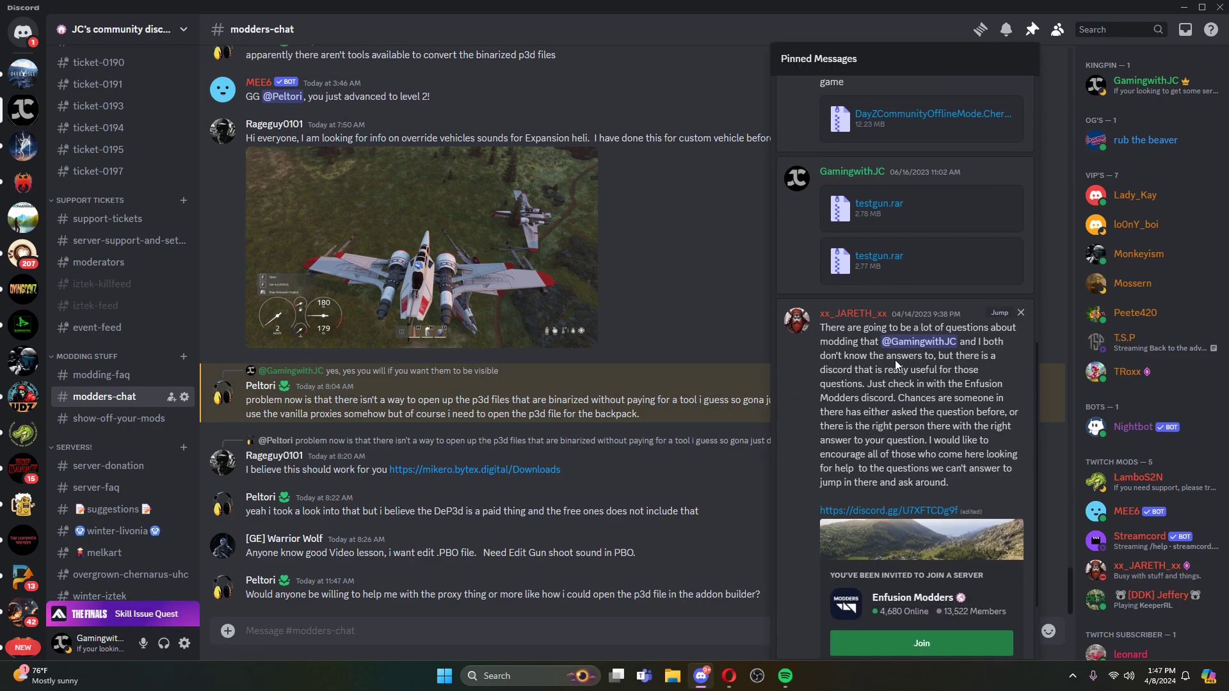
left_click(1184, 7)
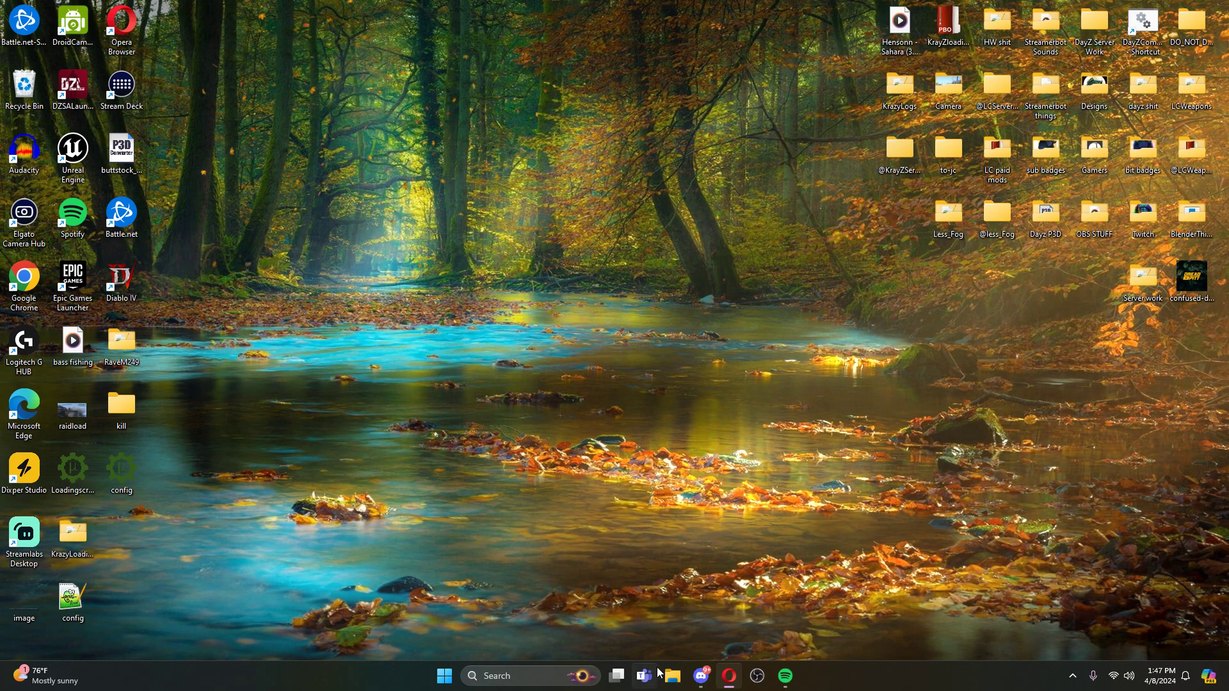
Download the pinned DayZCommunityOfflineMode archive despite the warning, then minimize Discord.
left_click(702, 676)
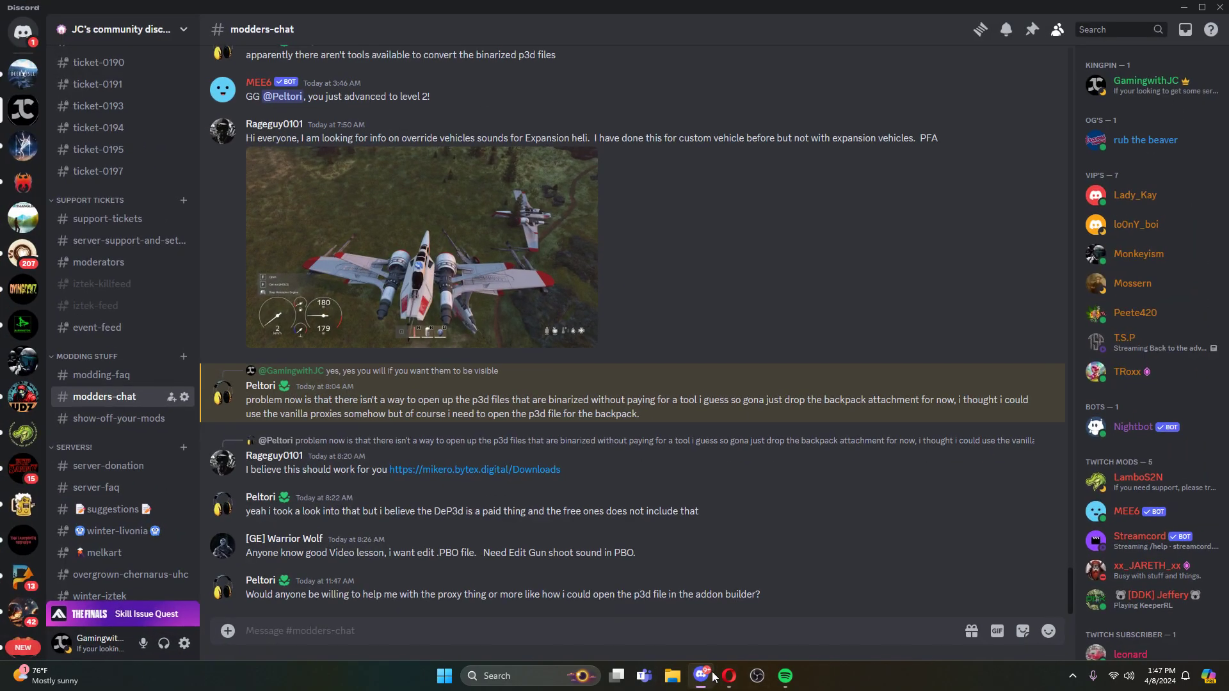
left_click(1032, 30)
scroll(909, 339, "down", 5)
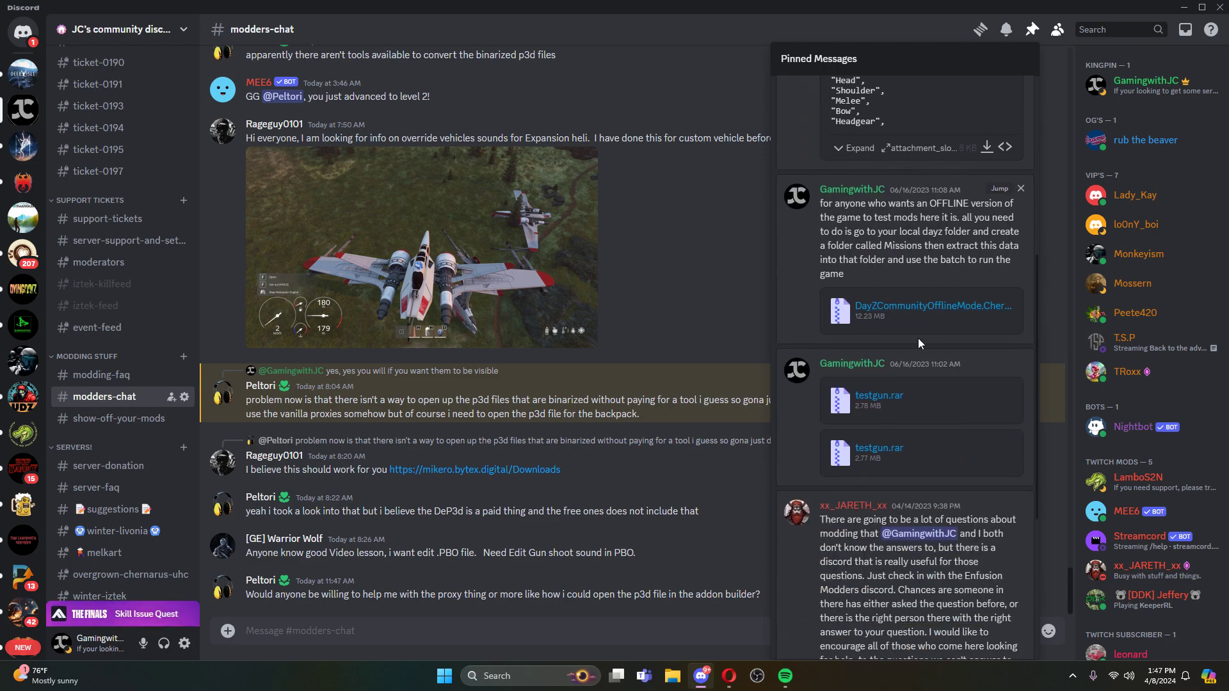
left_click(1017, 306)
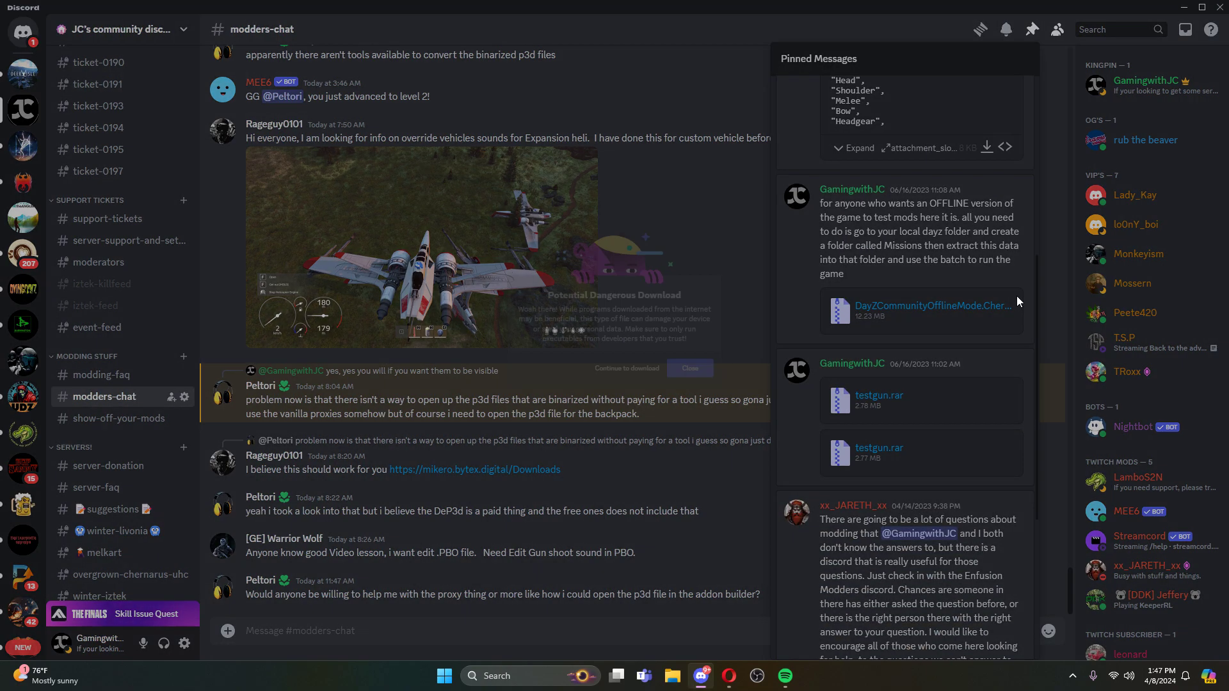
left_click(624, 382)
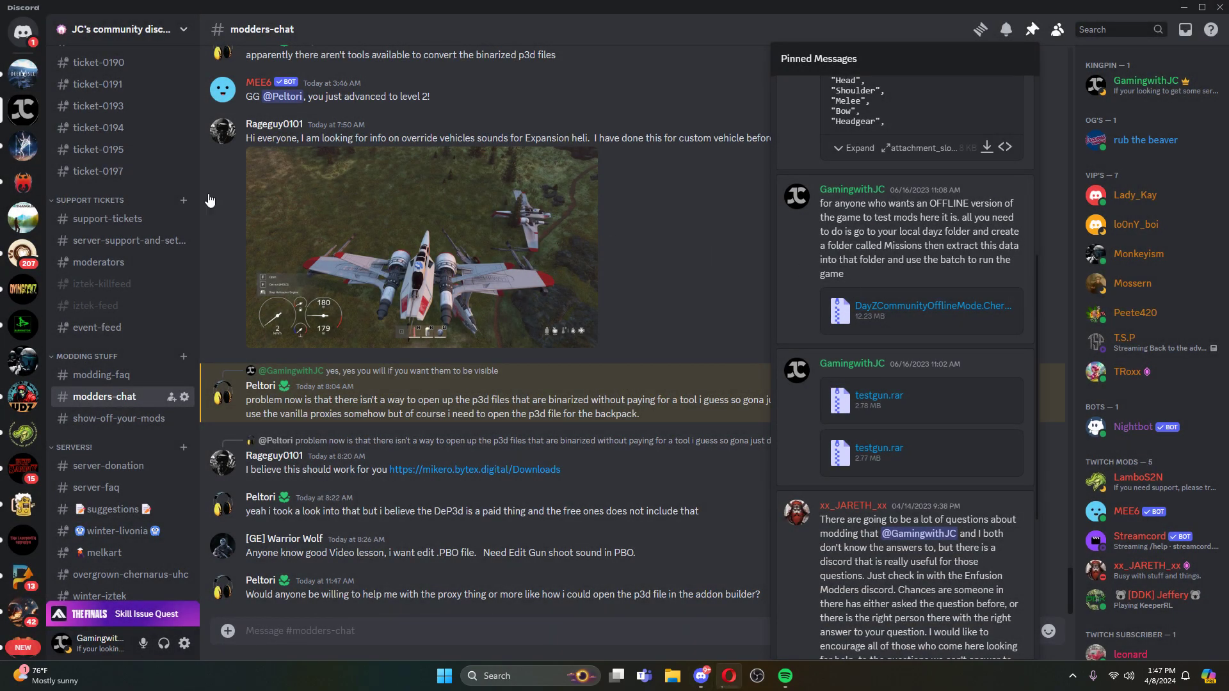
left_click(1185, 9)
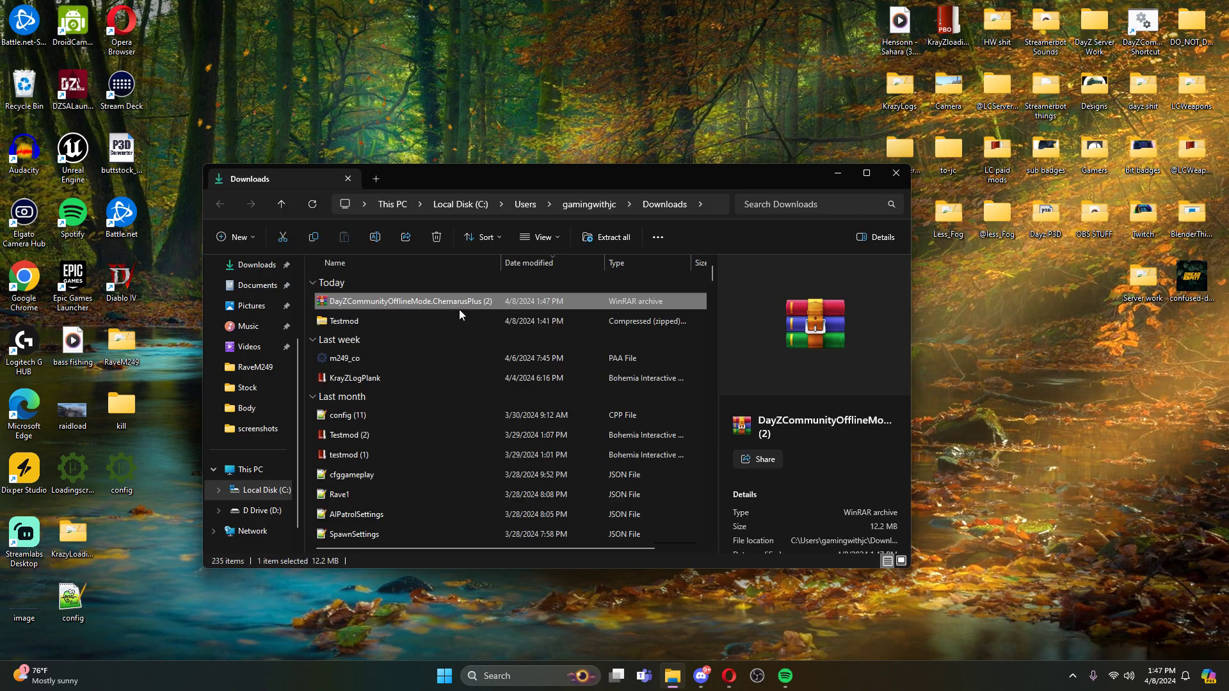
Extract the downloaded archive into its own folder with WinRAR.
right_click(401, 300)
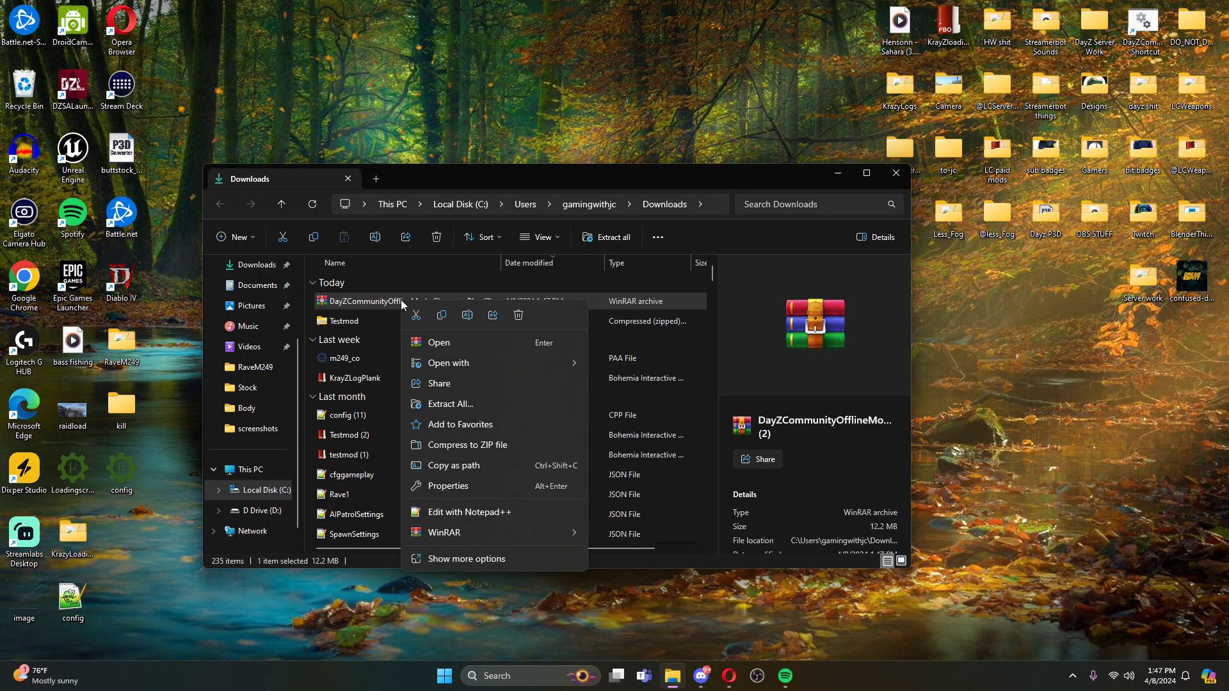
mouse_move(475, 531)
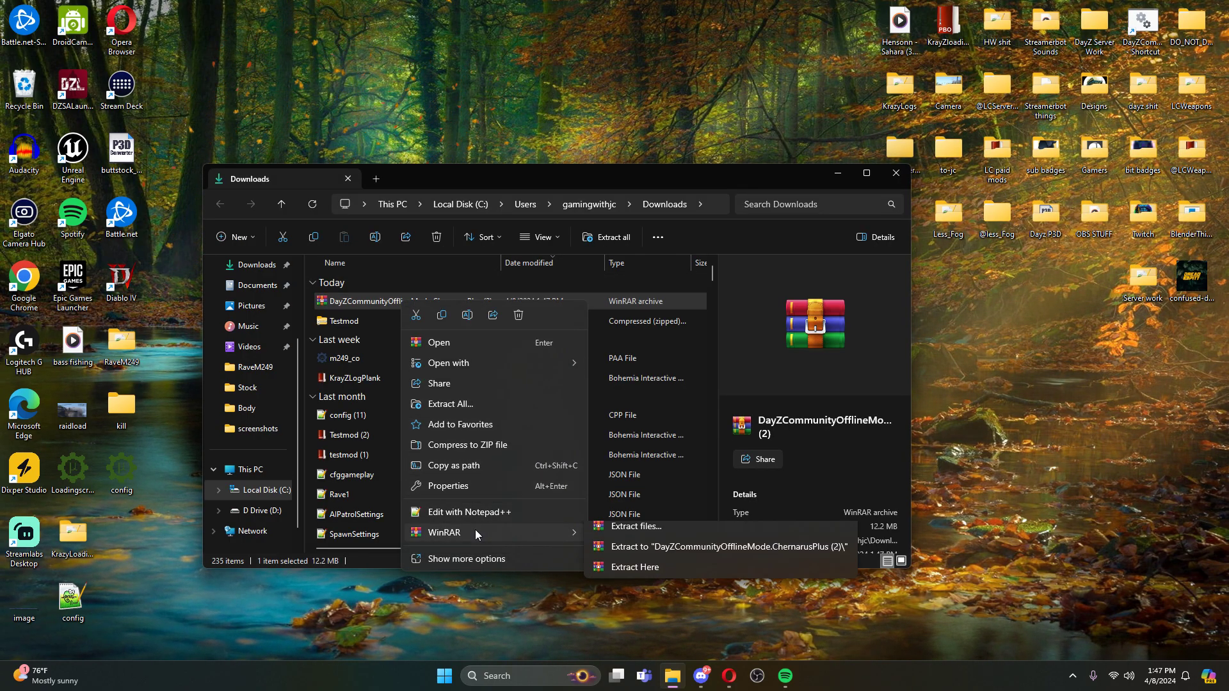
left_click(669, 574)
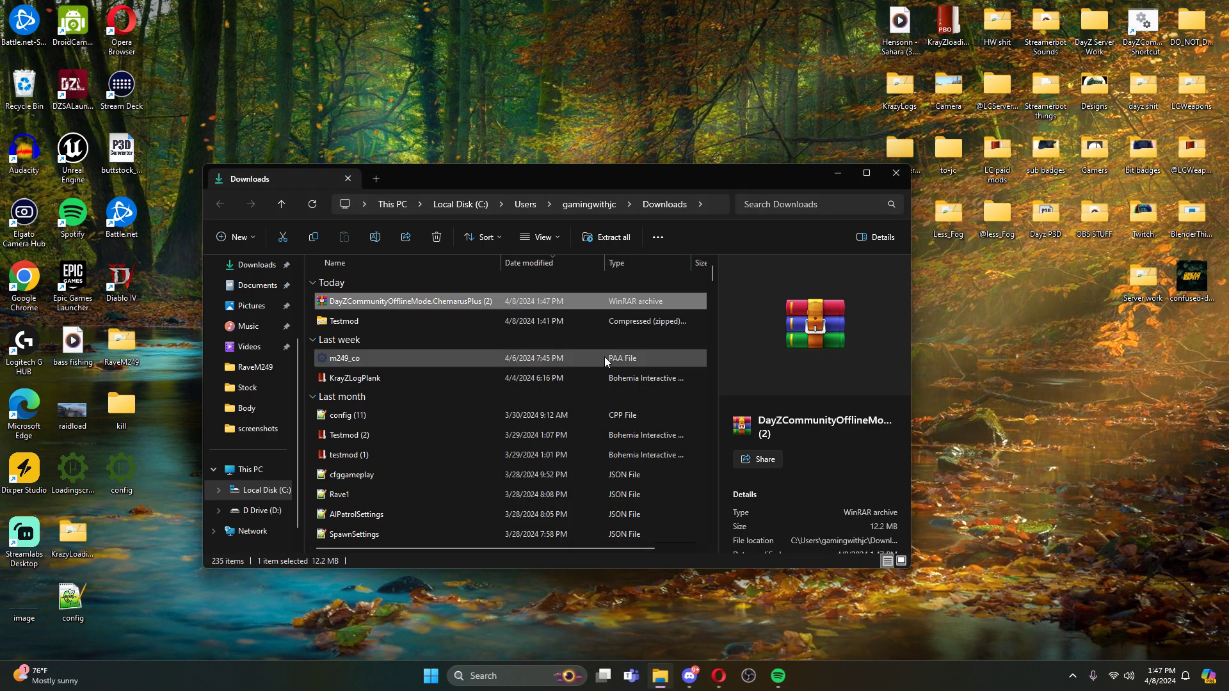
double_click(413, 341)
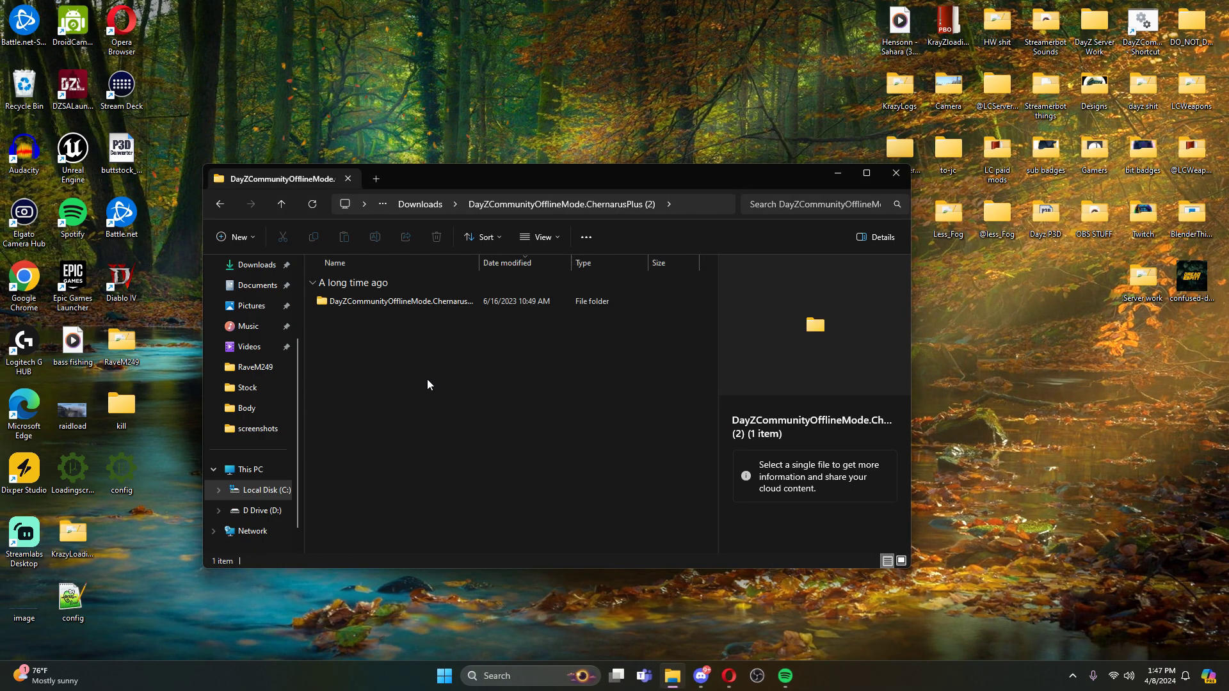
left_click(220, 203)
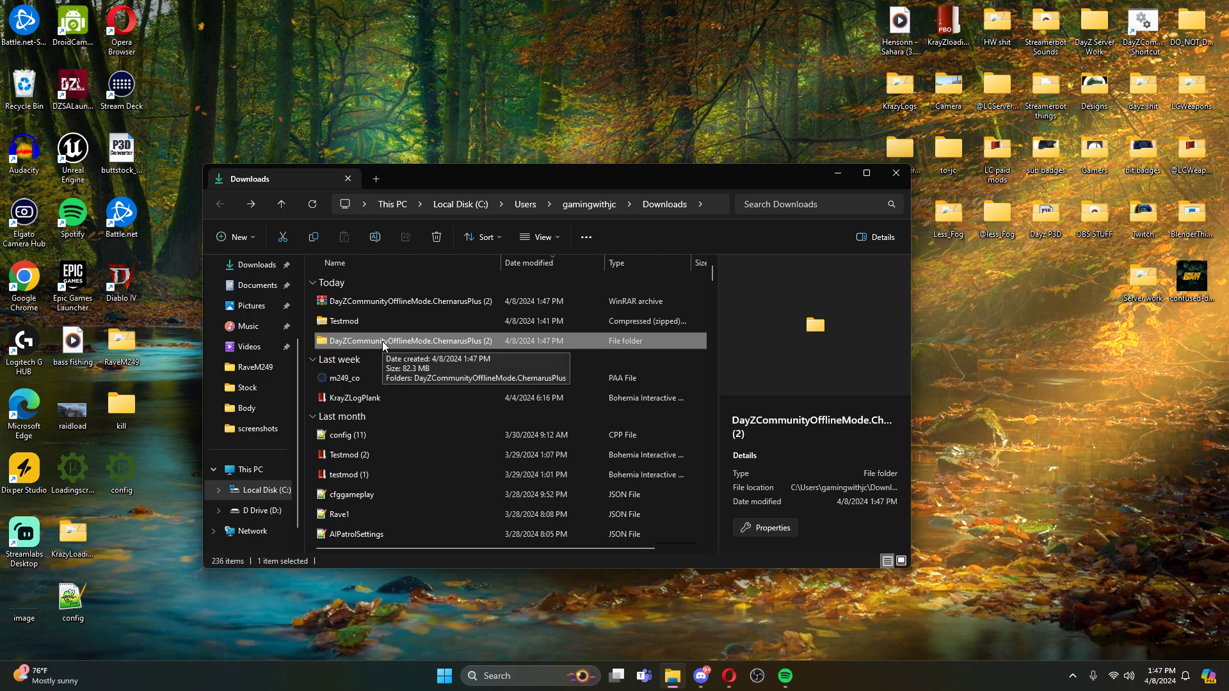
Move the DayZCommunityOfflineMode.ChernarusPlus (2) folder onto the desktop and check its contents.
left_click_drag(540, 126, 542, 94)
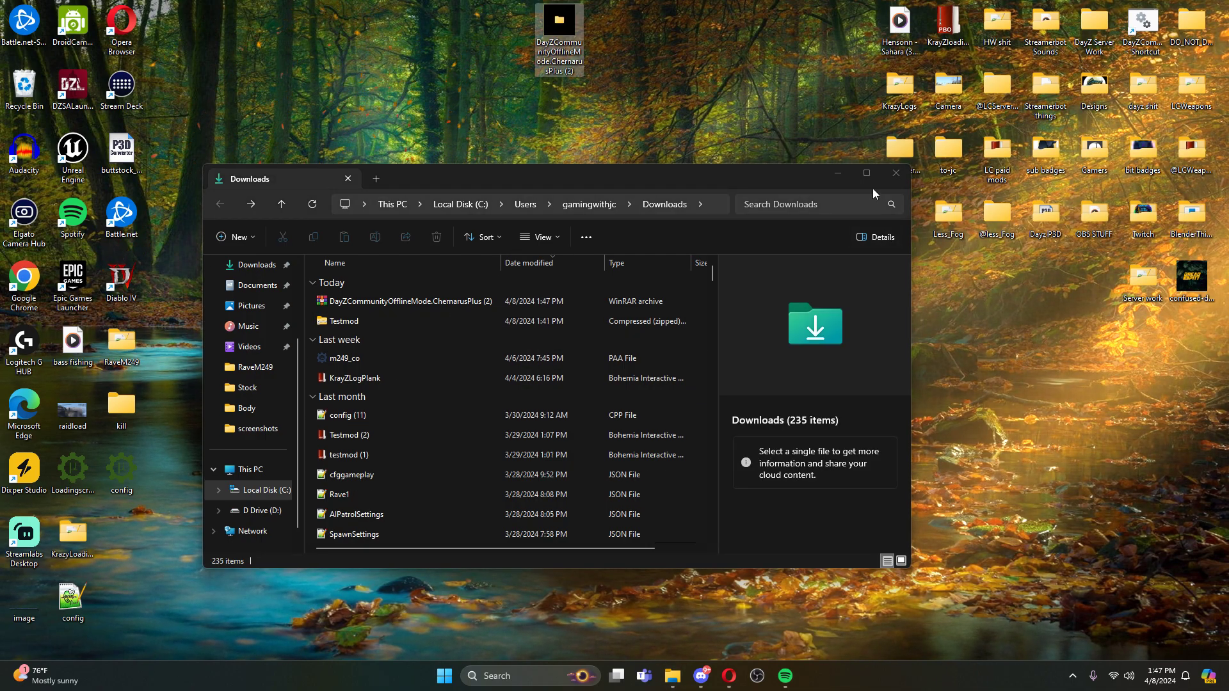
left_click(897, 173)
double_click(566, 21)
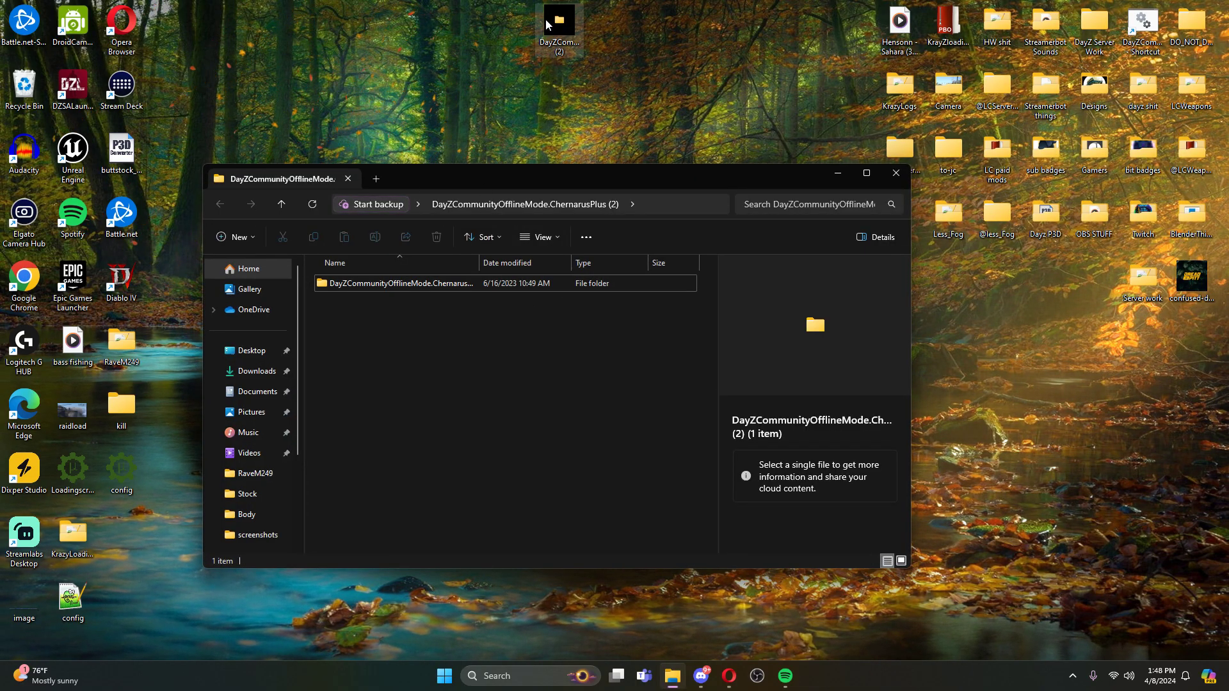
double_click(370, 285)
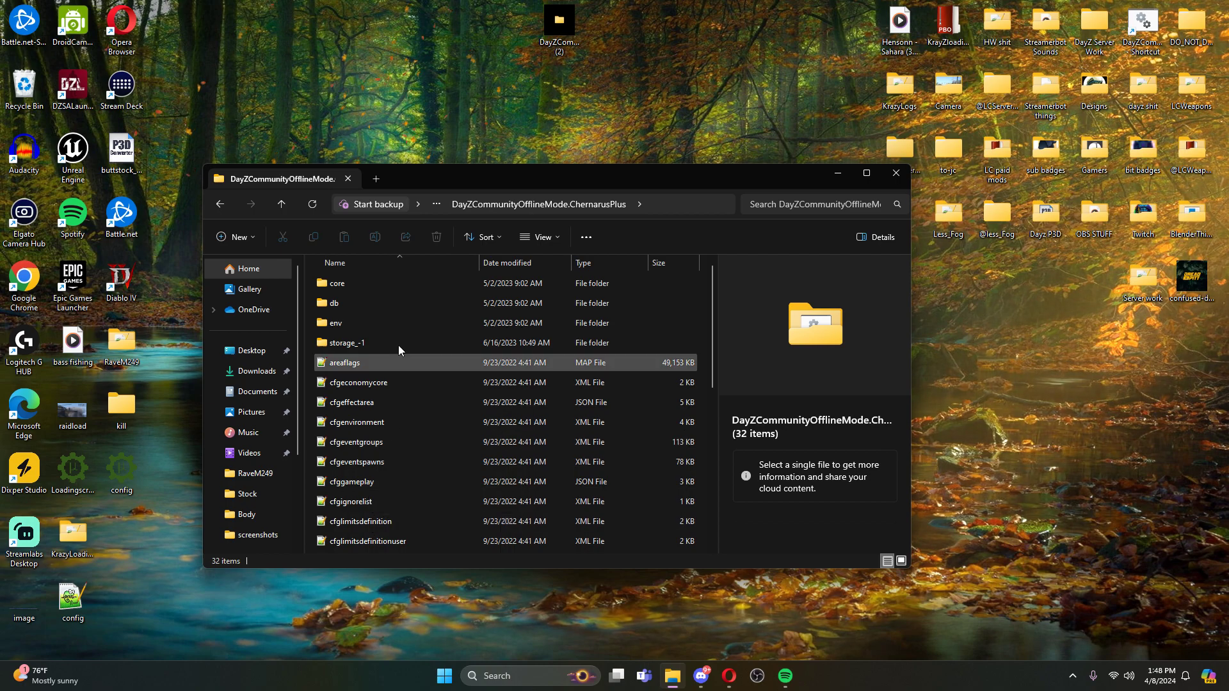
left_click(219, 205)
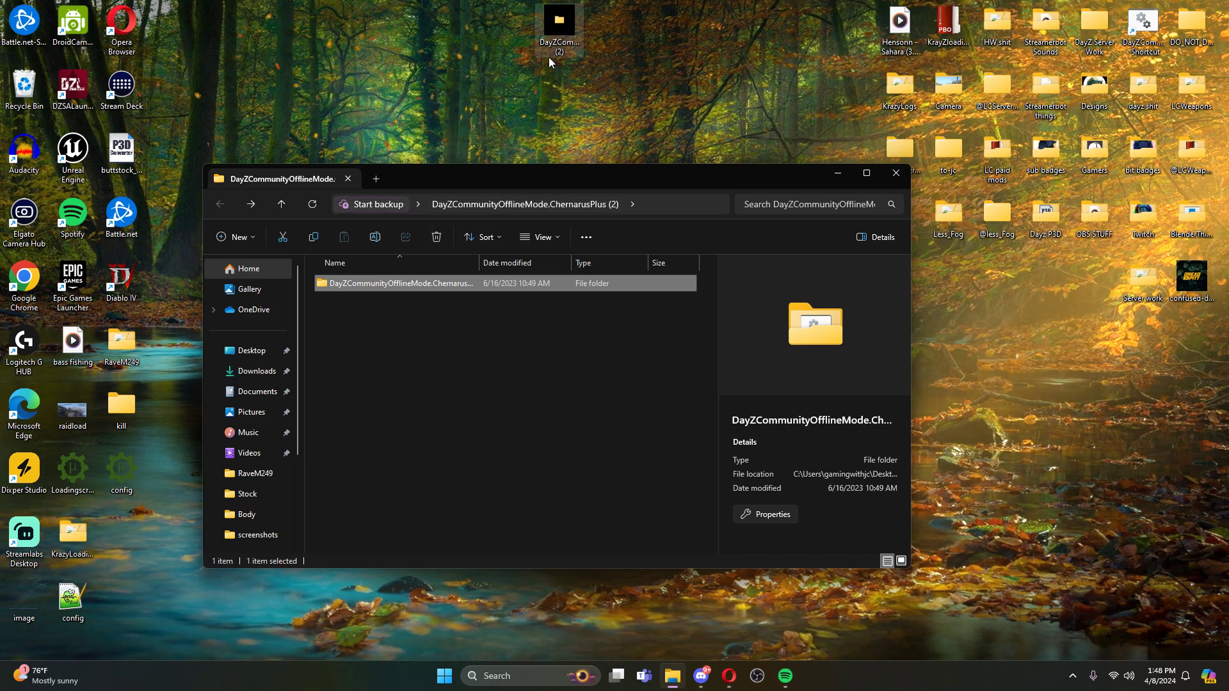
Go to D:\Steam\steamapps\common\DayZ in File Explorer.
left_click(837, 172)
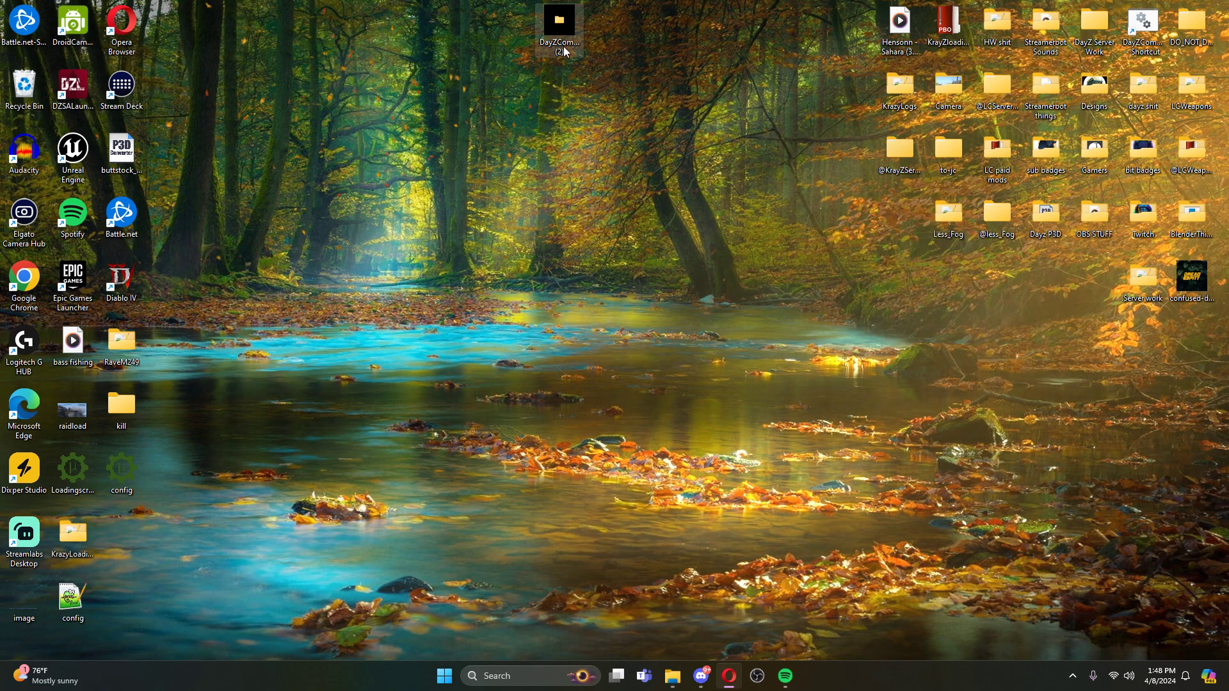
right_click(670, 684)
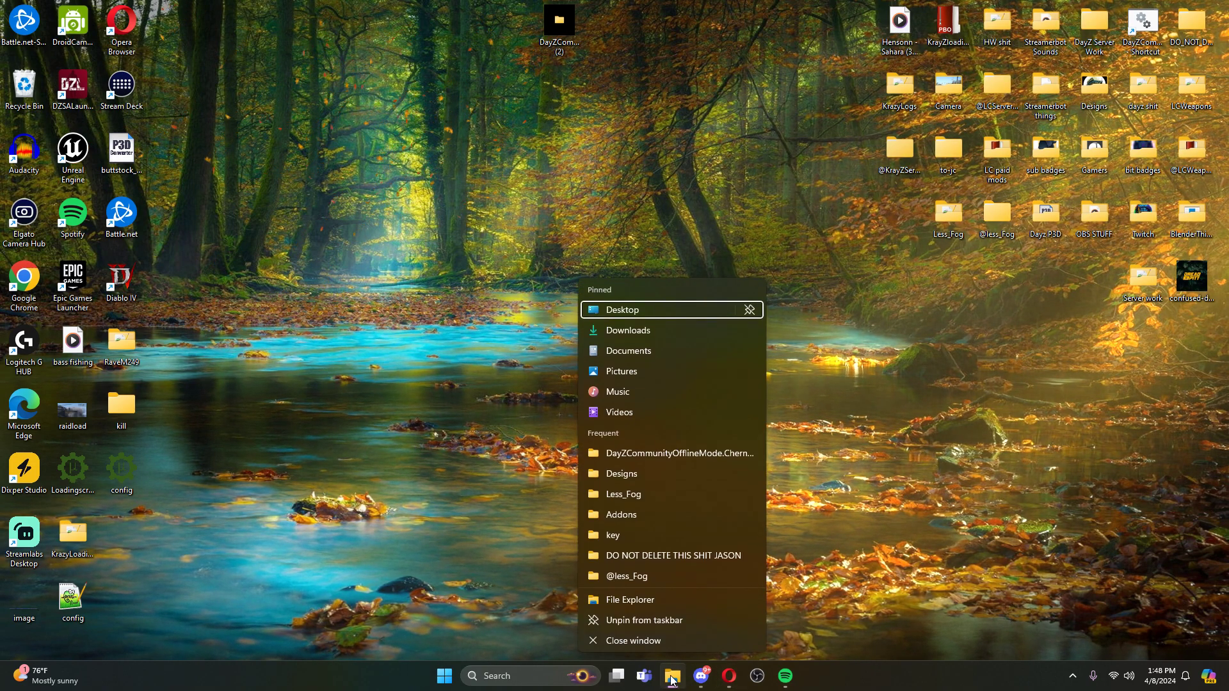
left_click(674, 683)
scroll(252, 451, "down", 2)
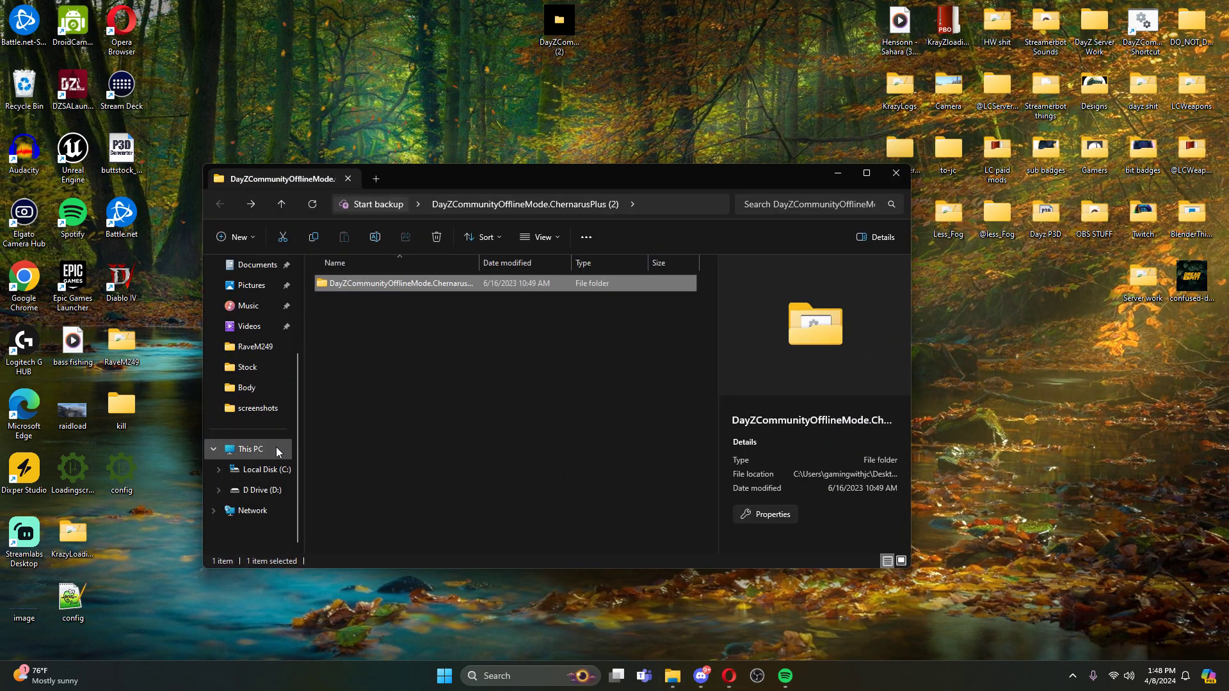
left_click(265, 471)
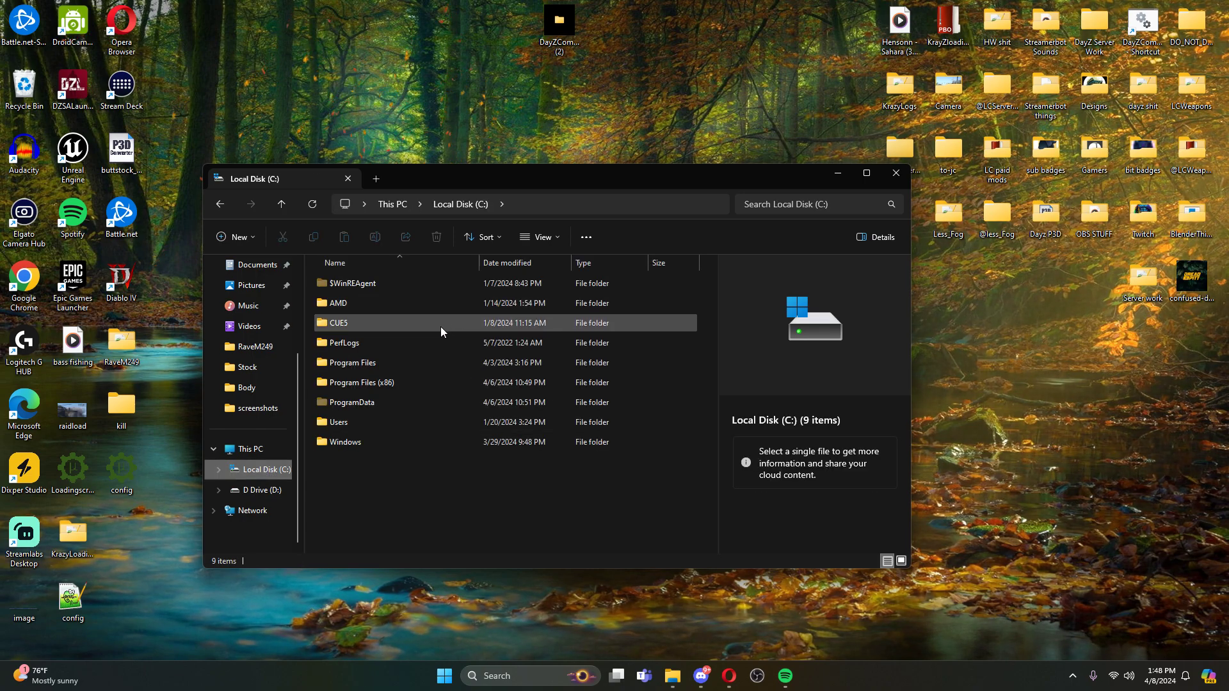
left_click(259, 491)
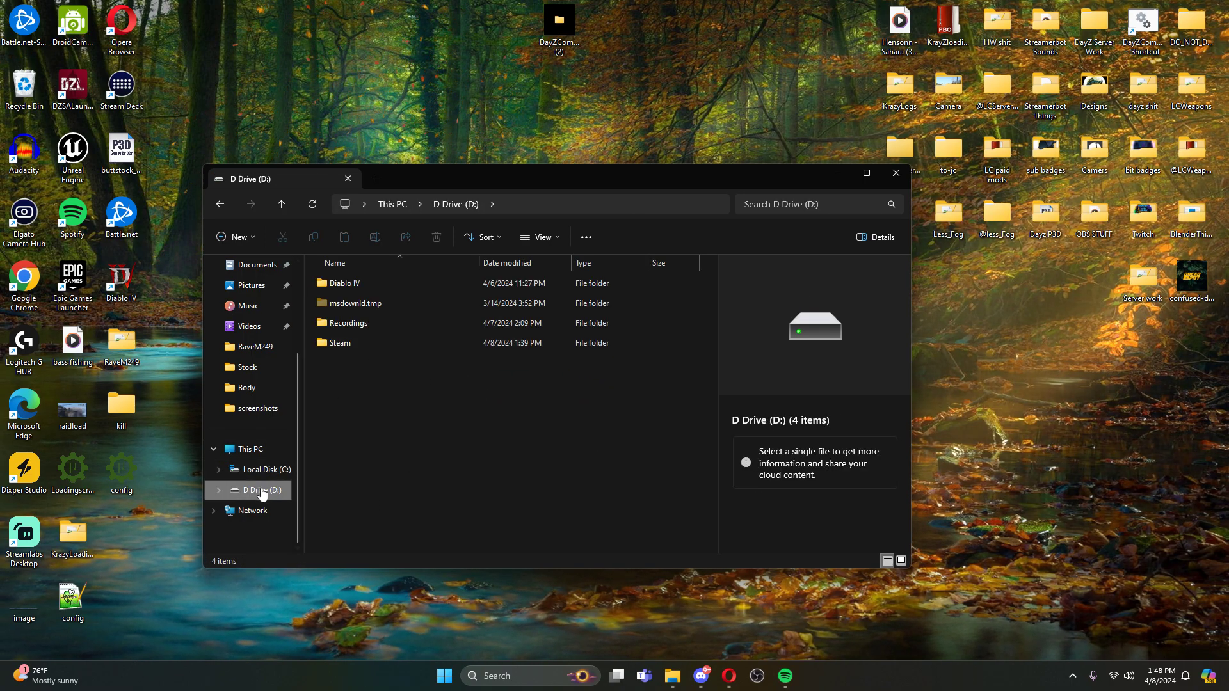
double_click(343, 345)
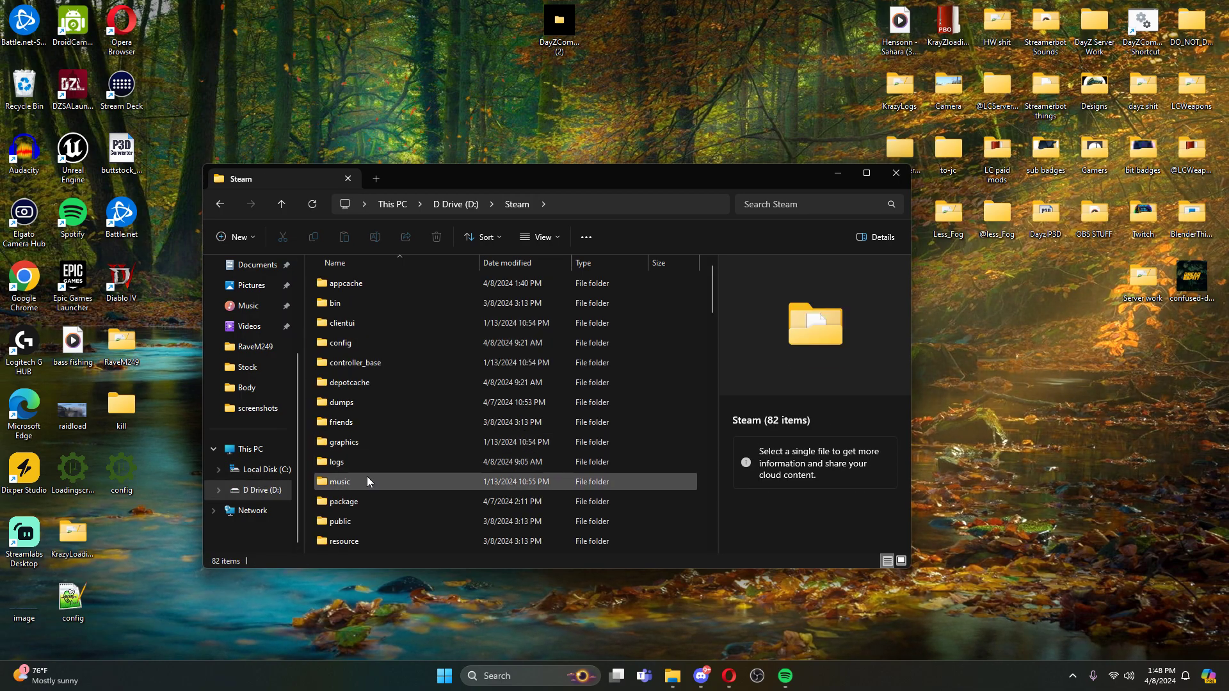
scroll(388, 450, "down", 3)
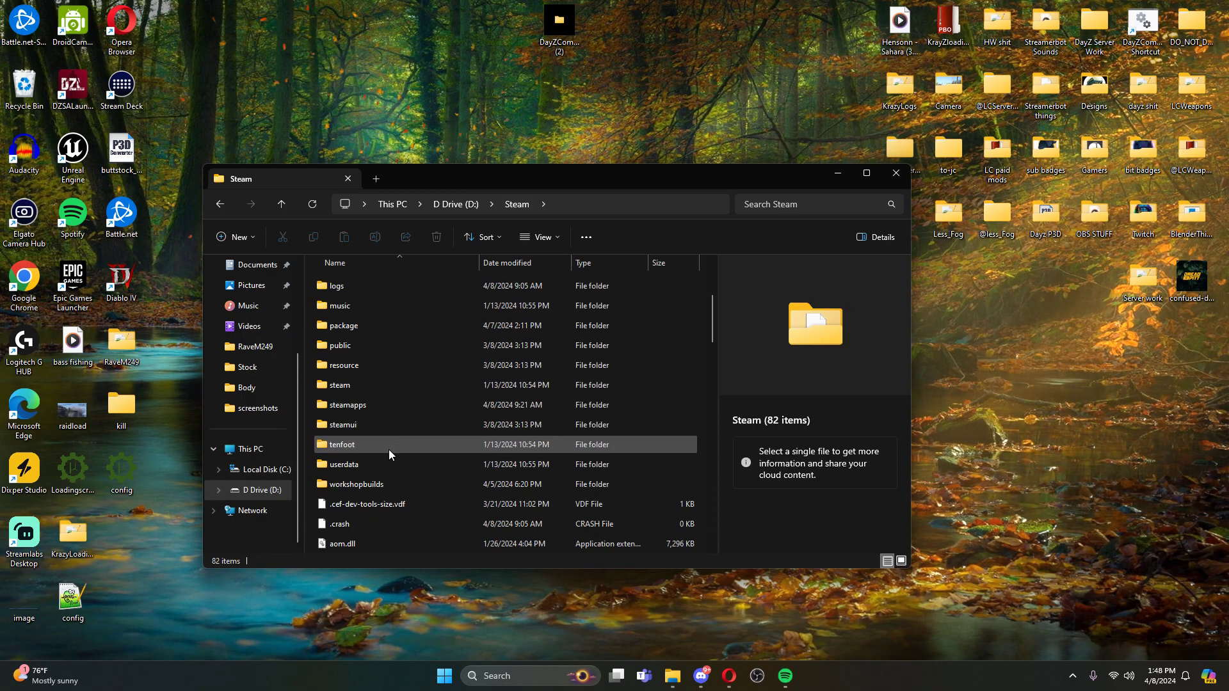
double_click(384, 405)
double_click(375, 283)
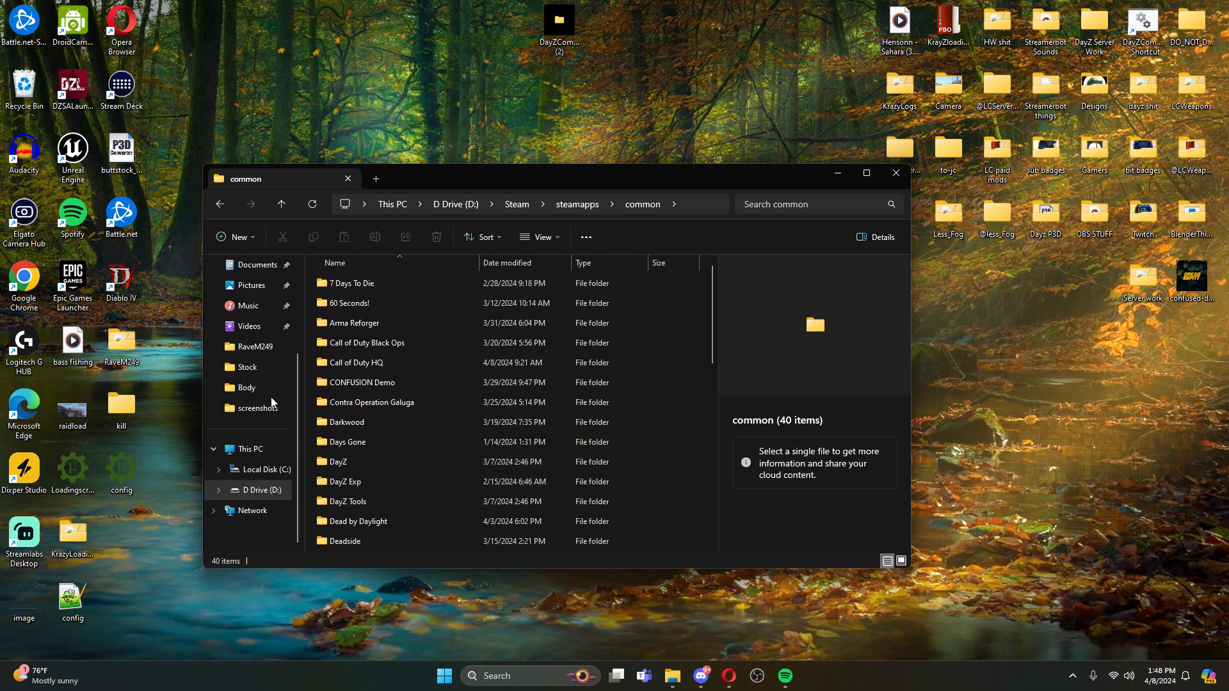
double_click(403, 462)
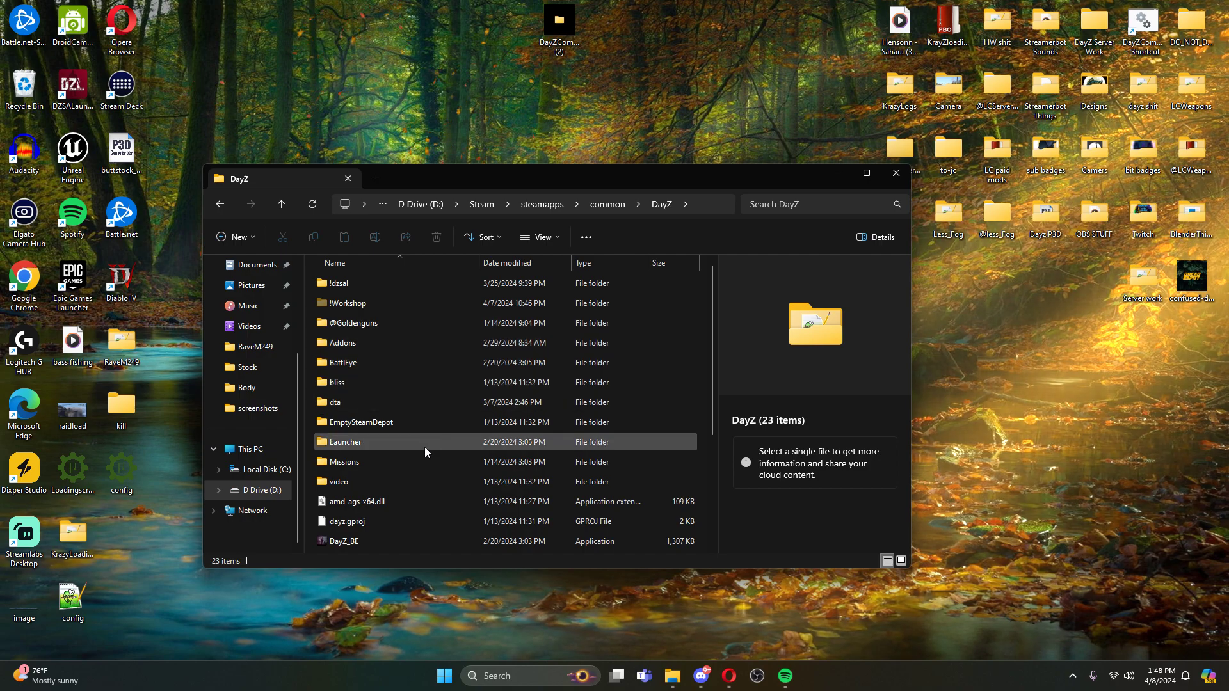
Create a new folder in DayZ and try to name it Missions.
right_click(452, 344)
mouse_move(513, 447)
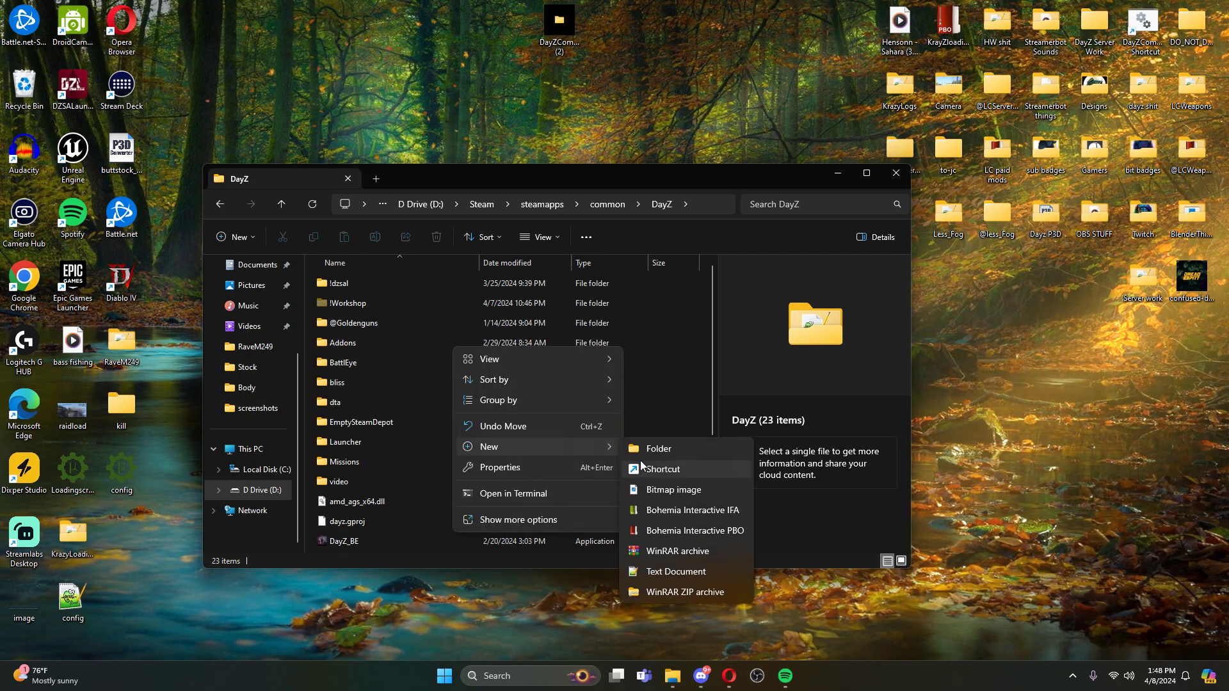
left_click(648, 448)
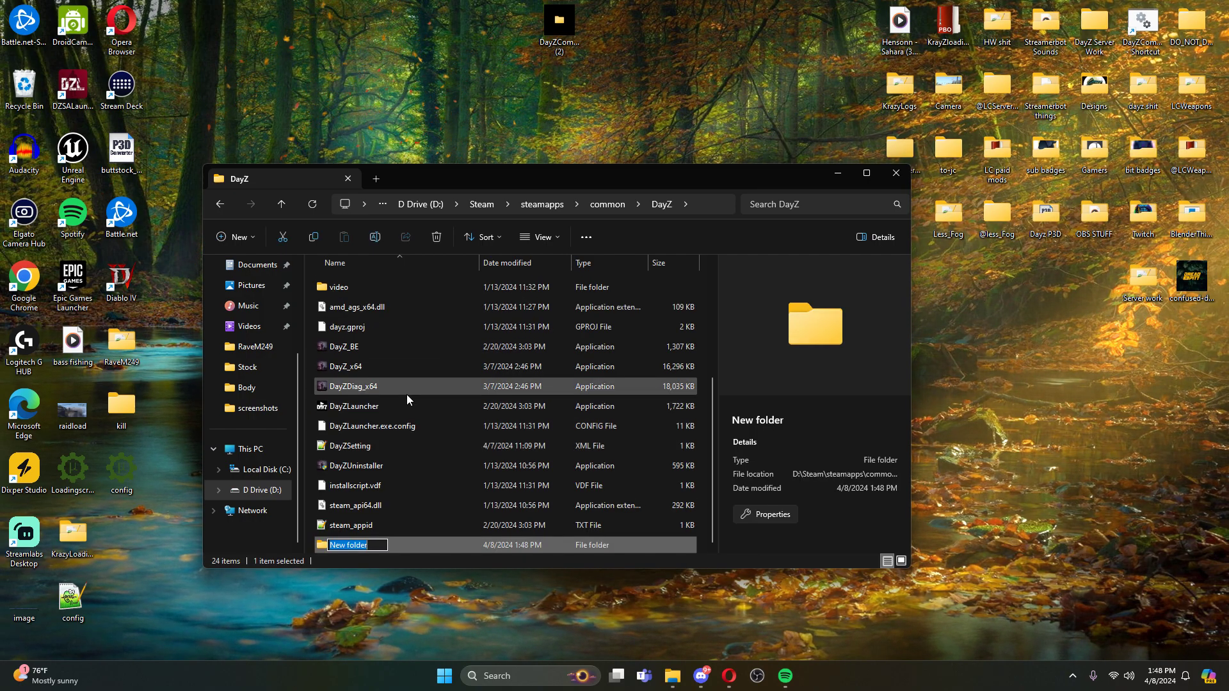
type("Missions")
key("Return")
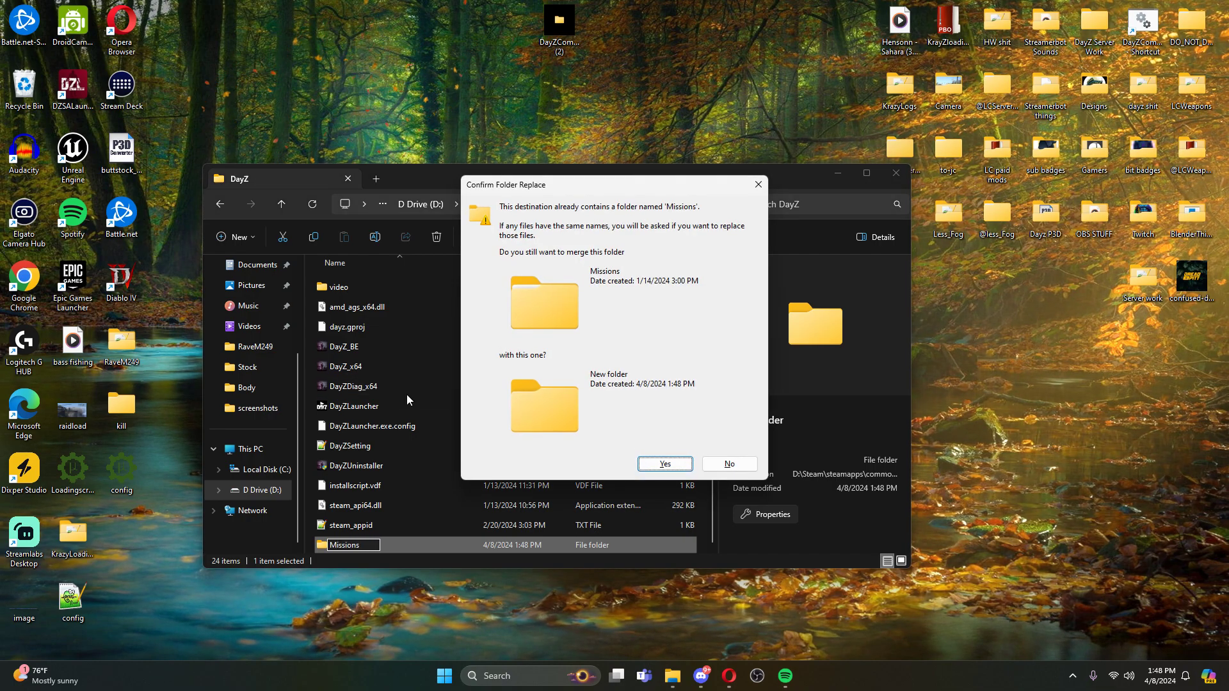
Decline the merge, delete the extra New folder, and open the existing Missions folder.
left_click(730, 462)
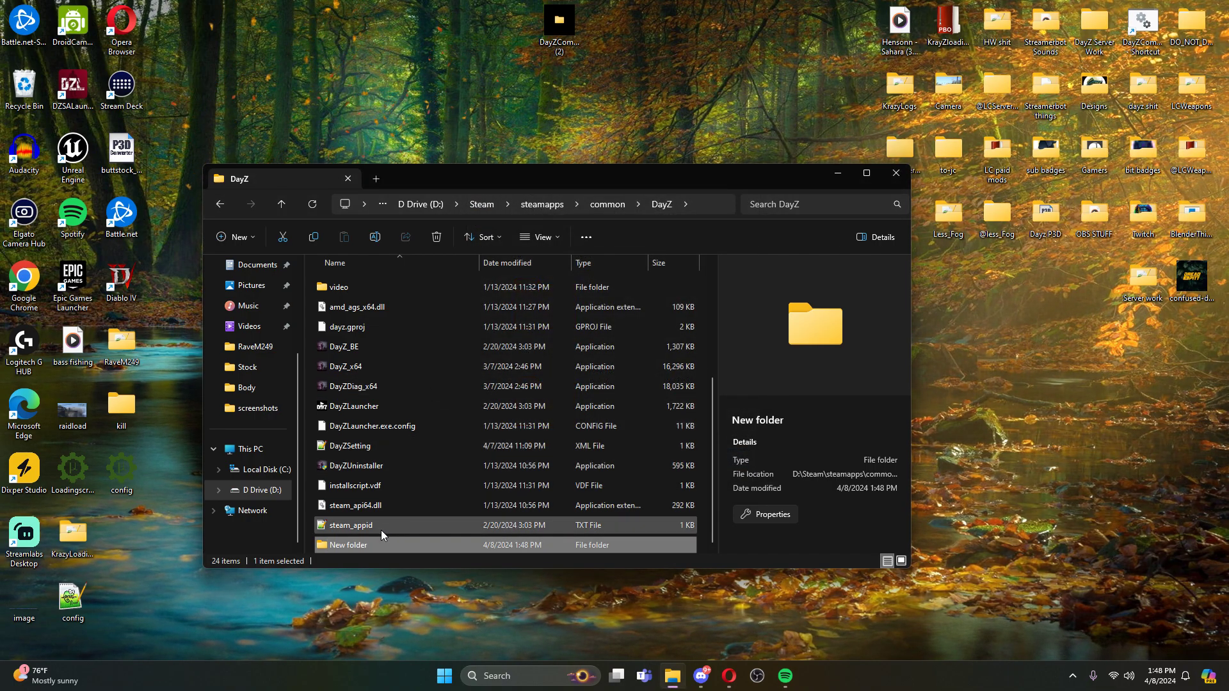
key("Delete")
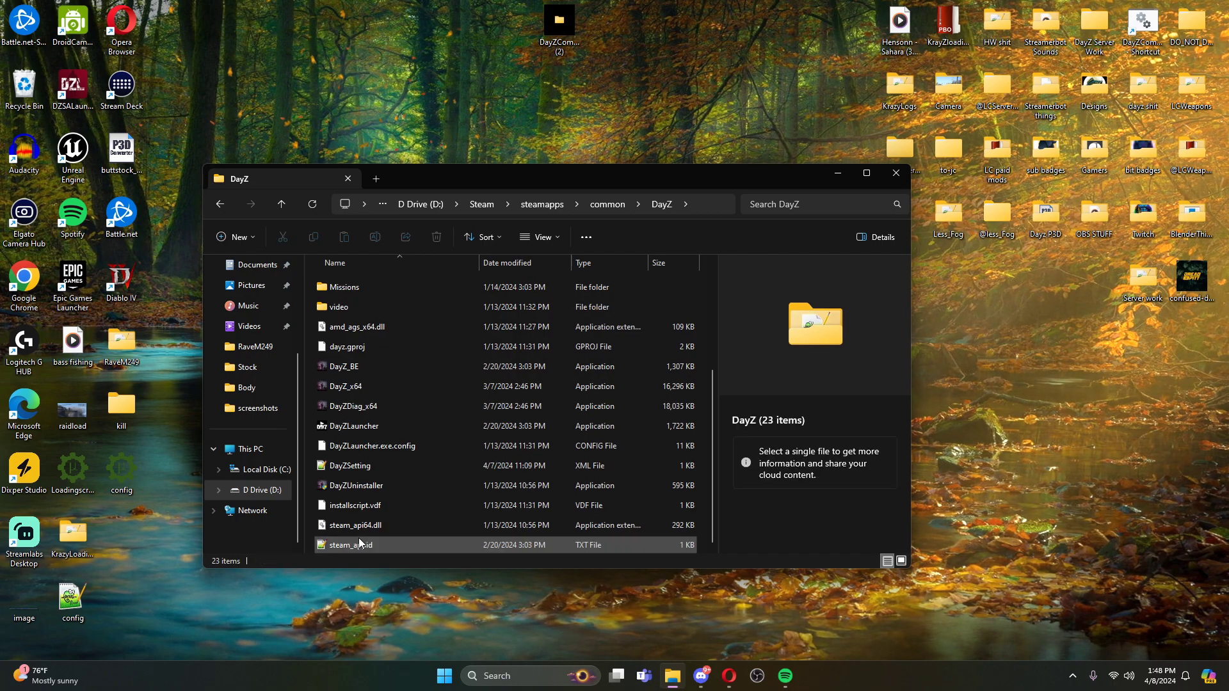
scroll(480, 410, "up", 3)
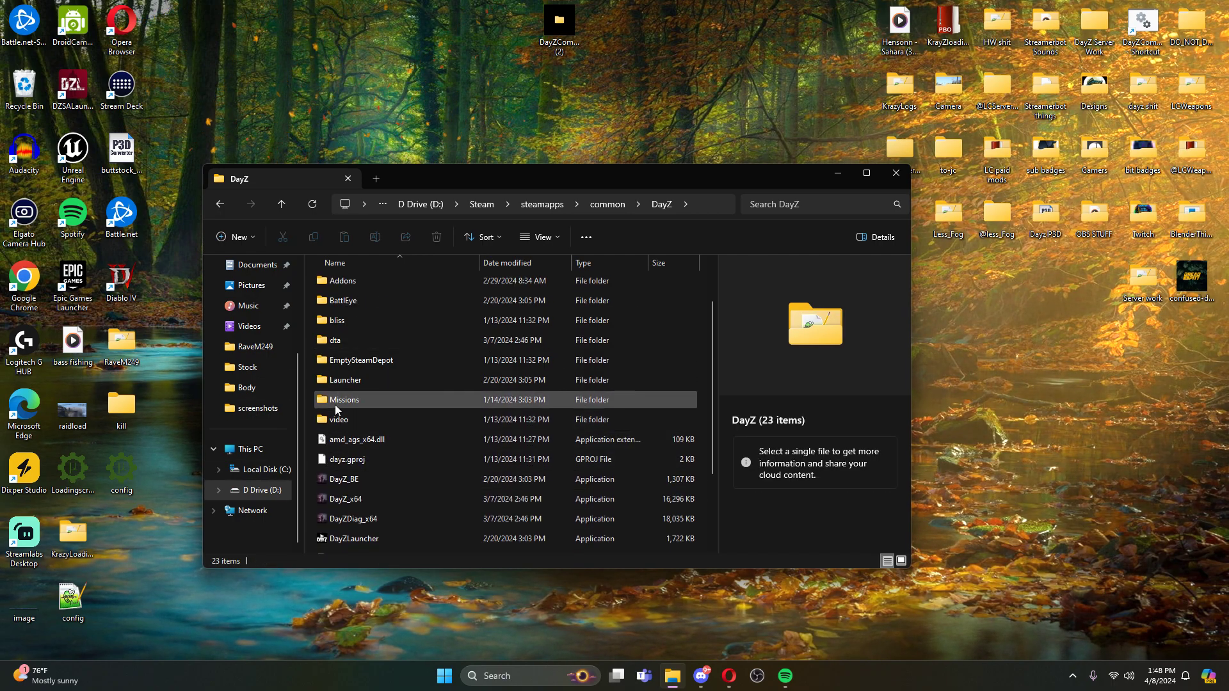
double_click(383, 402)
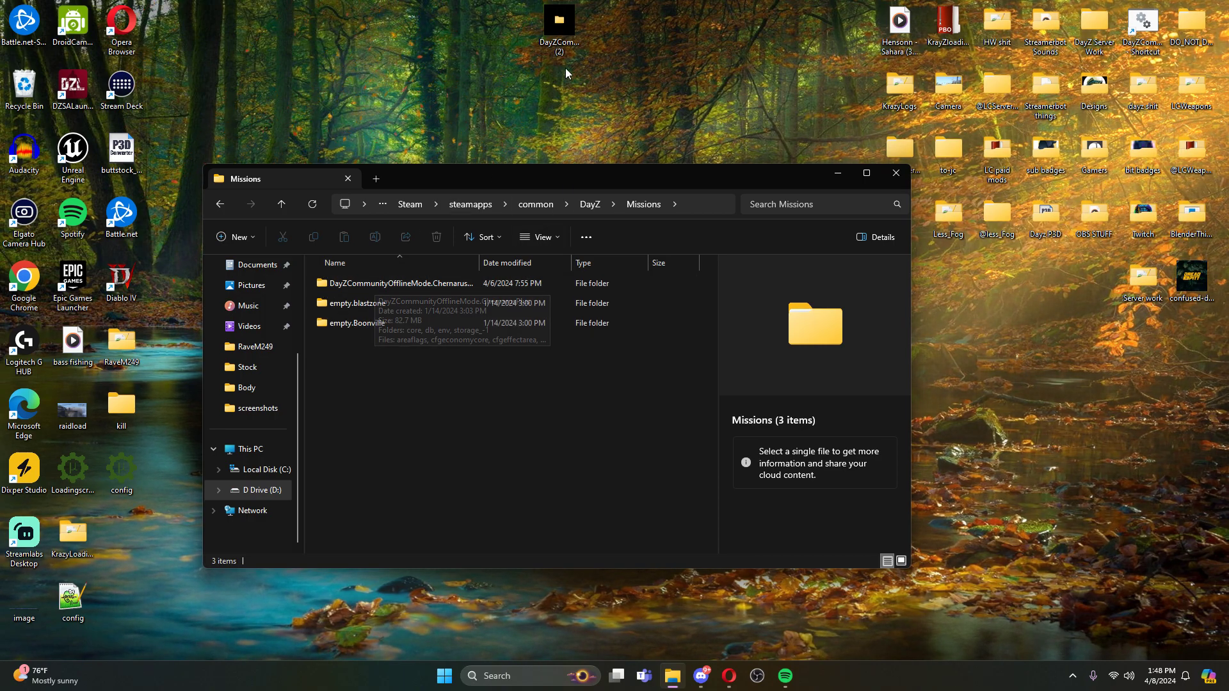
Open the desktop offline-mode folder alongside and copy ChernarusPlus into Missions.
left_click(565, 31)
double_click(565, 30)
left_click_drag(521, 194, 831, 179)
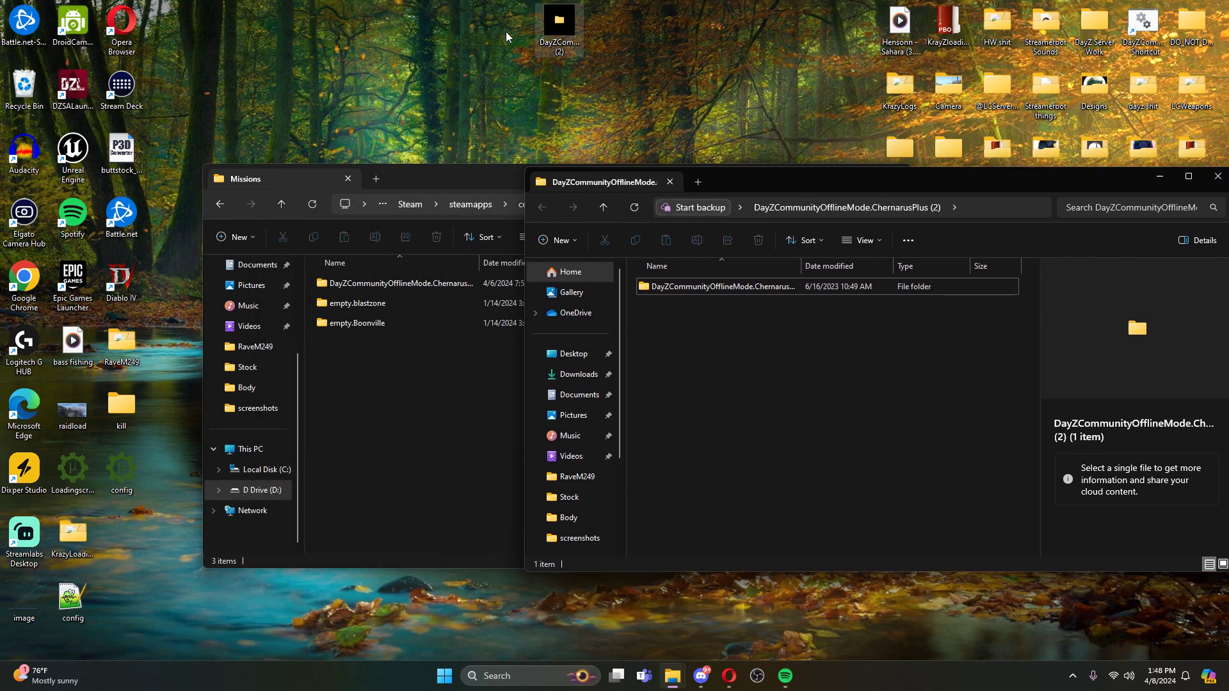
double_click(688, 286)
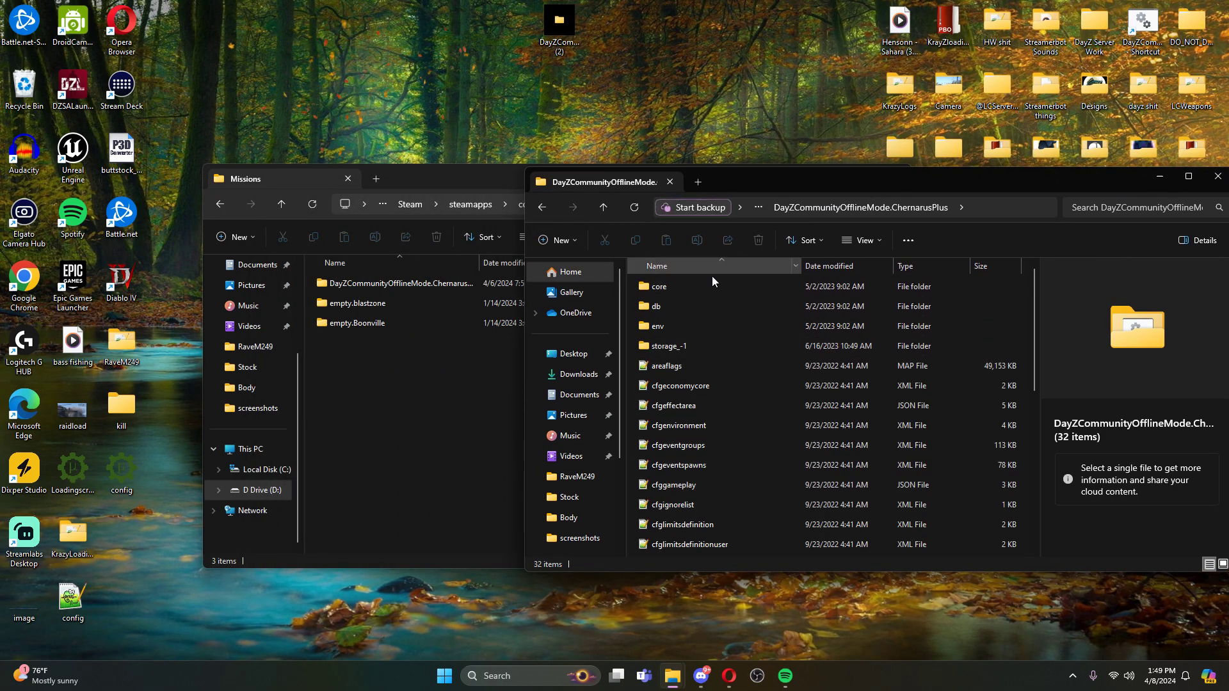
left_click(541, 207)
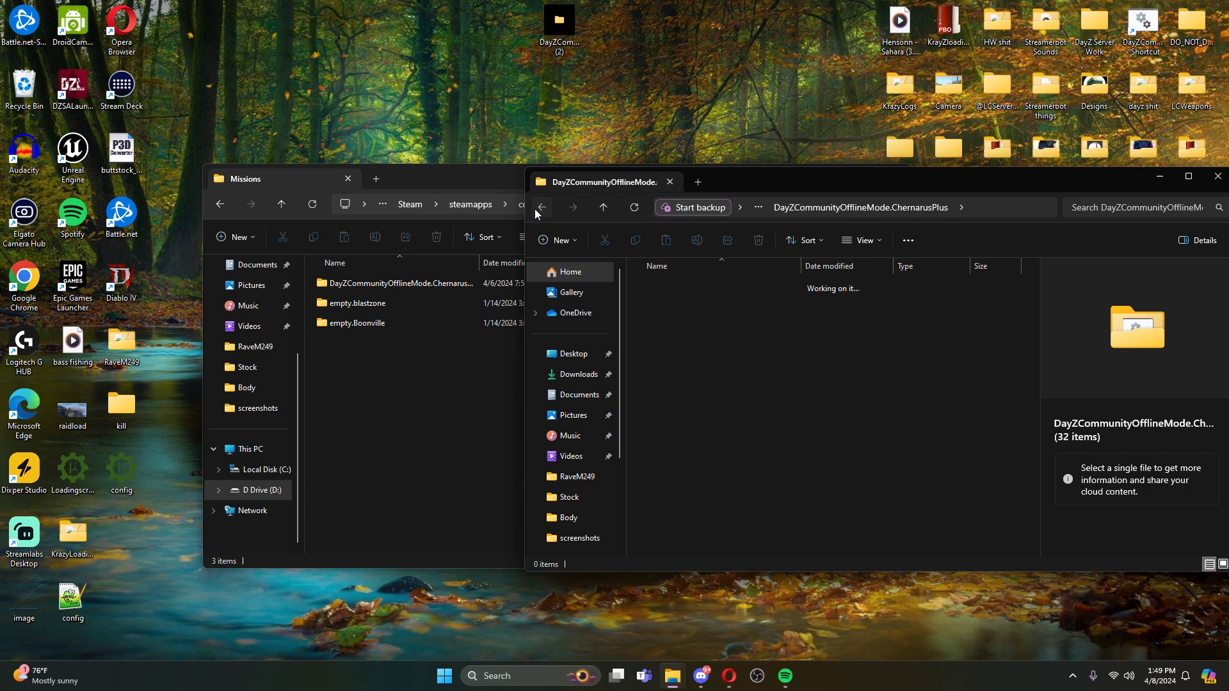
left_click_drag(655, 288, 723, 288)
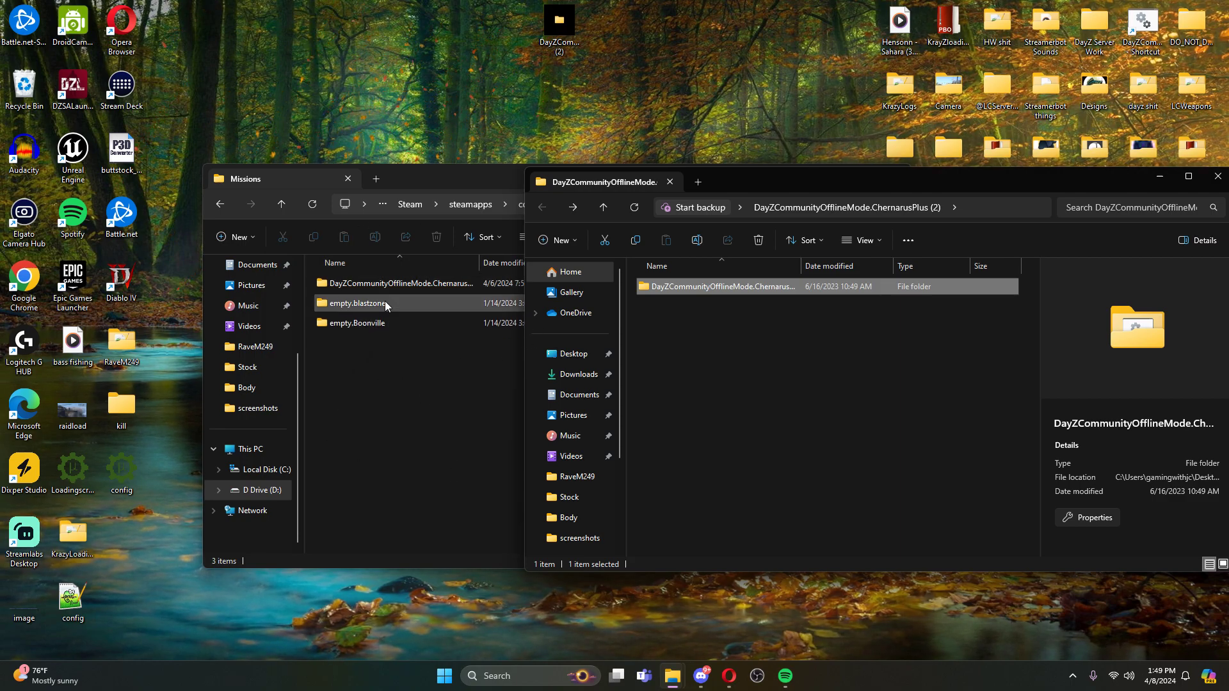
Close the desktop folder window and locate the DayZCommunityOfflineMode batch file in the copied ChernarusPlus folder.
left_click_drag(761, 183, 536, 172)
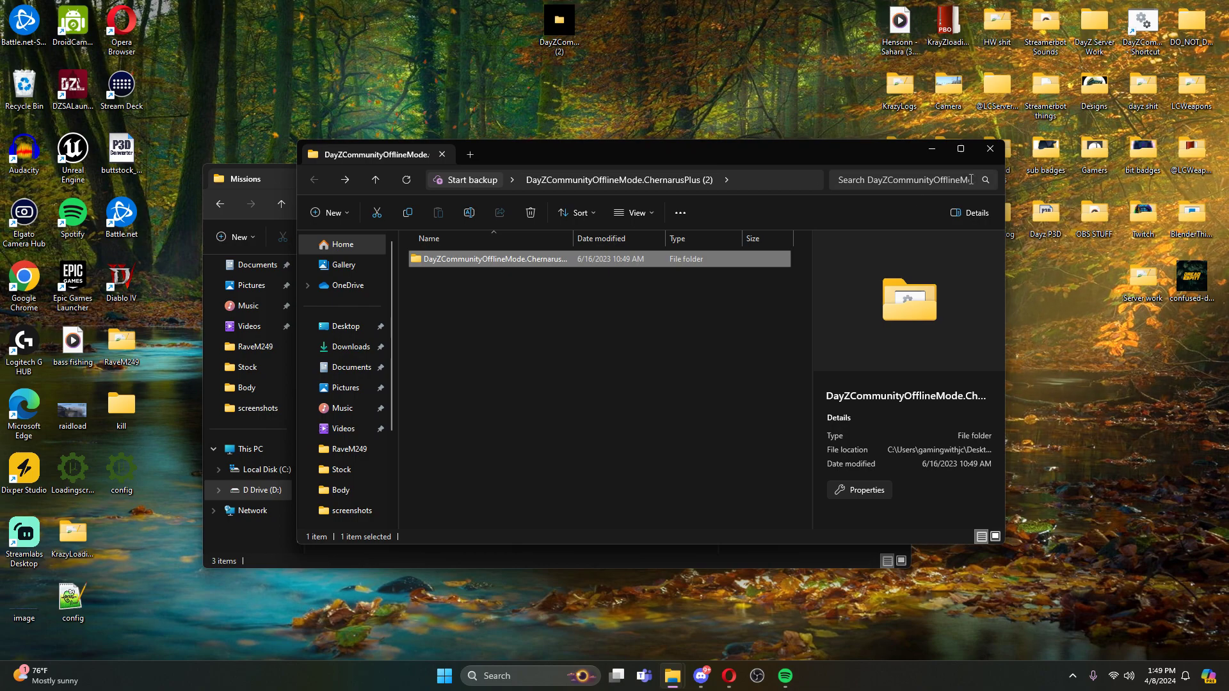
left_click(989, 161)
left_click(412, 286)
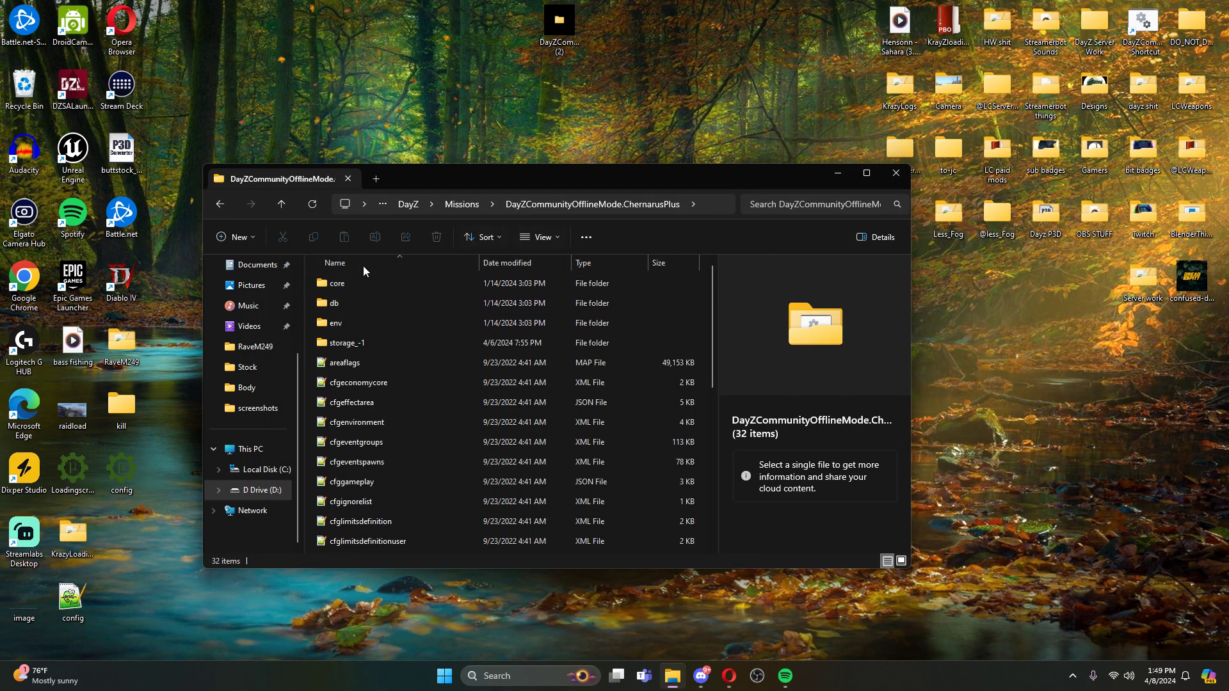
scroll(457, 418, "down", 3)
scroll(385, 486, "up", 3)
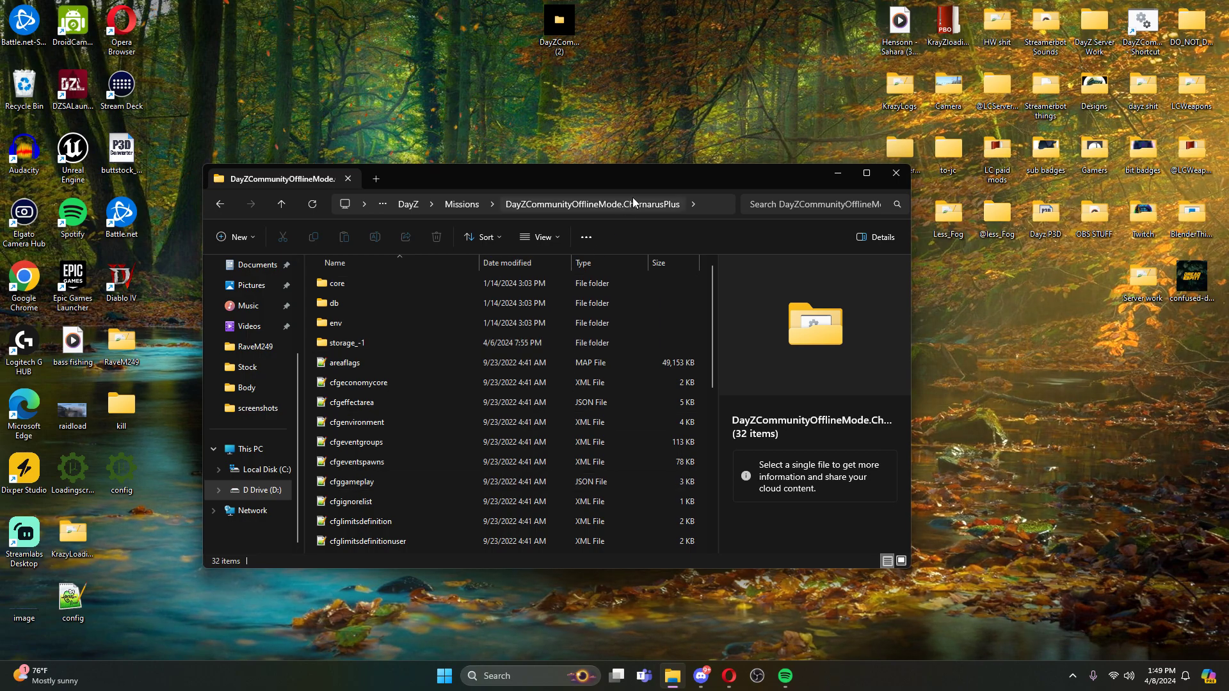
scroll(576, 360, "down", 4)
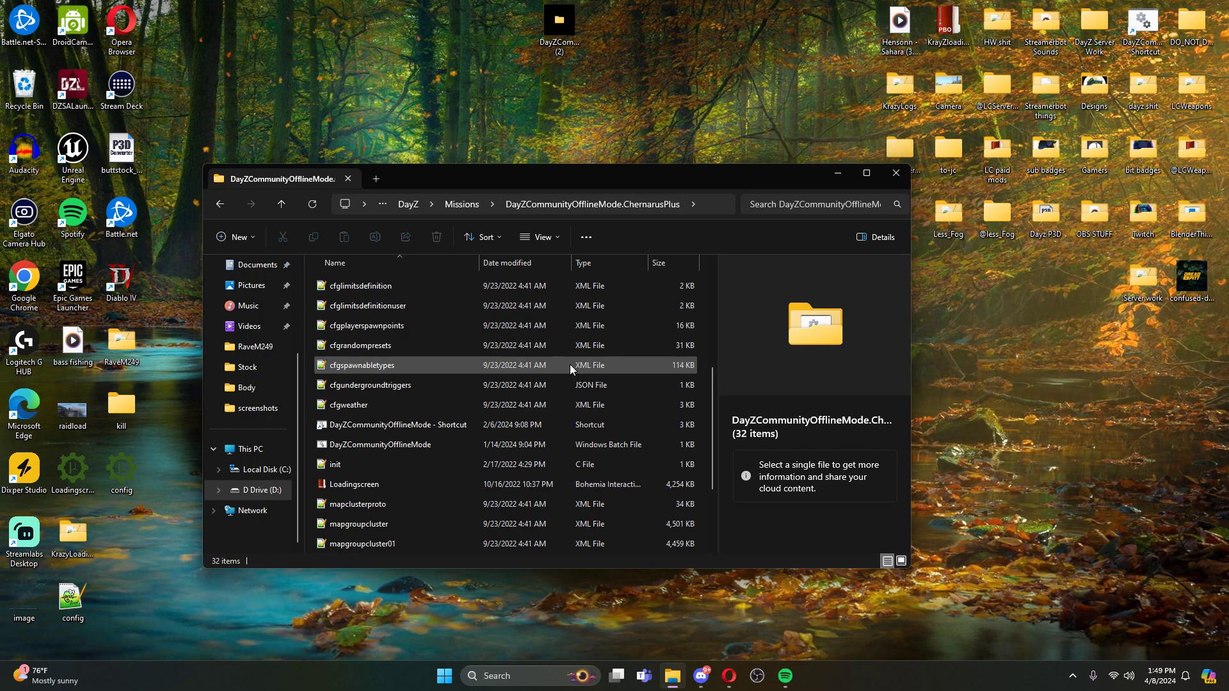
scroll(449, 380, "down", 2)
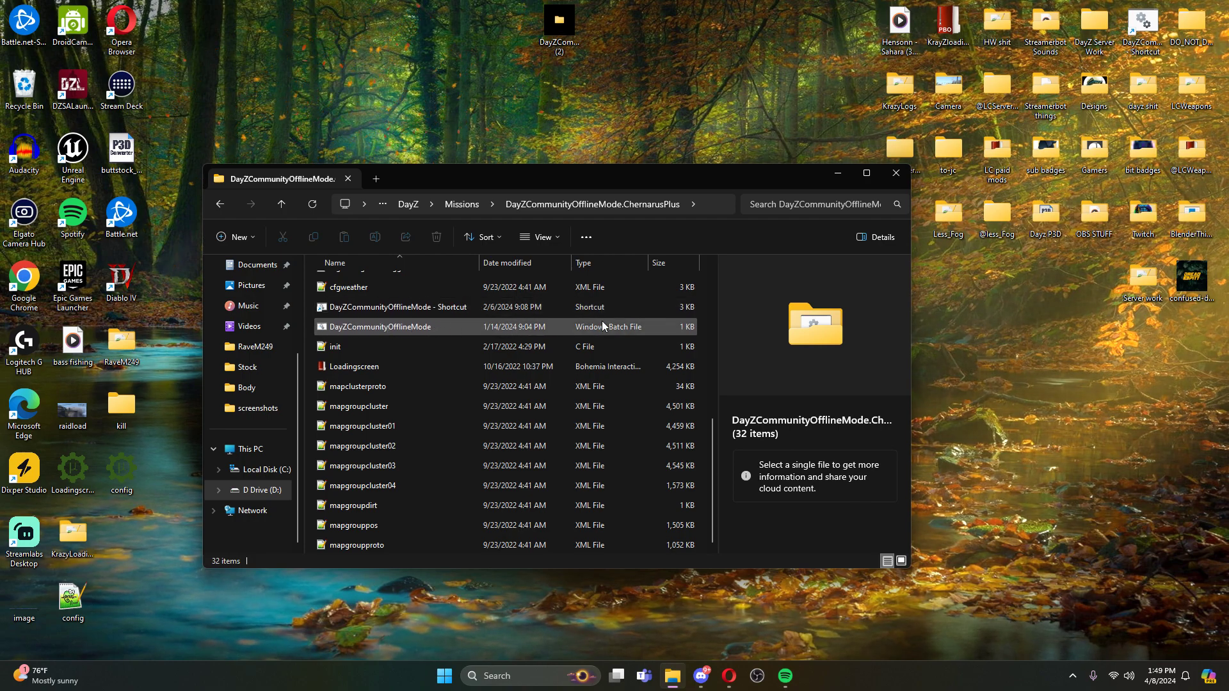
Open the DayZCommunityOfflineMode batch file in Notepad for editing.
right_click(381, 328)
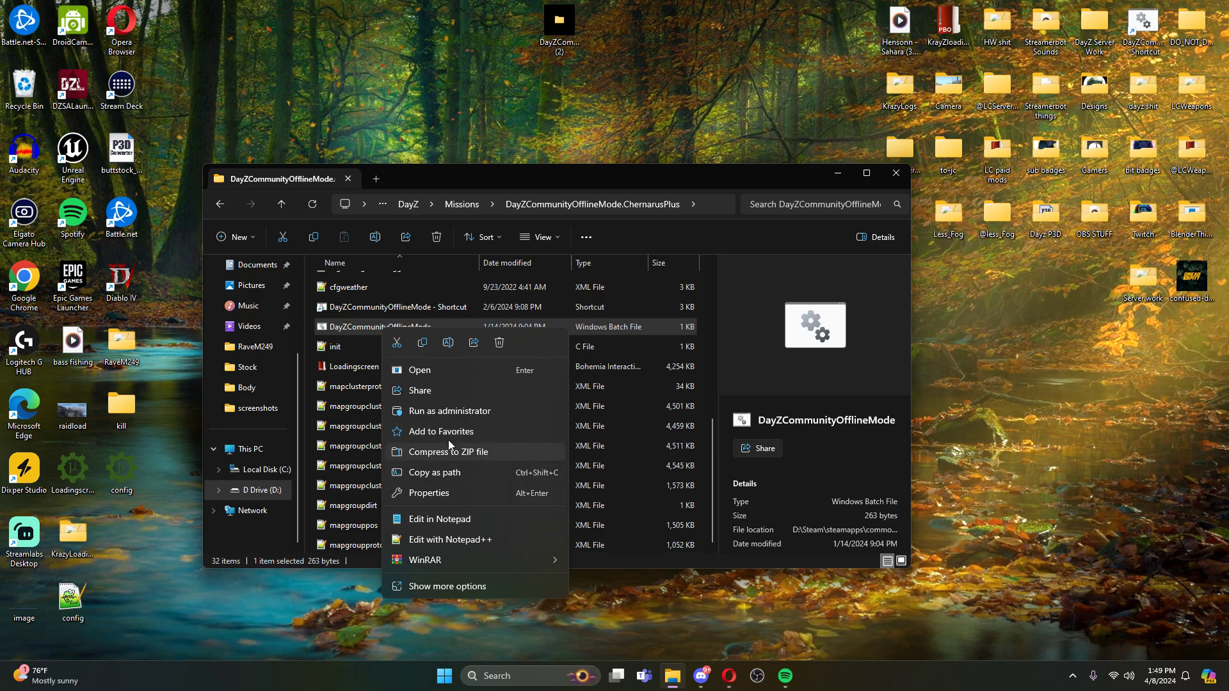
right_click(350, 326)
right_click(350, 327)
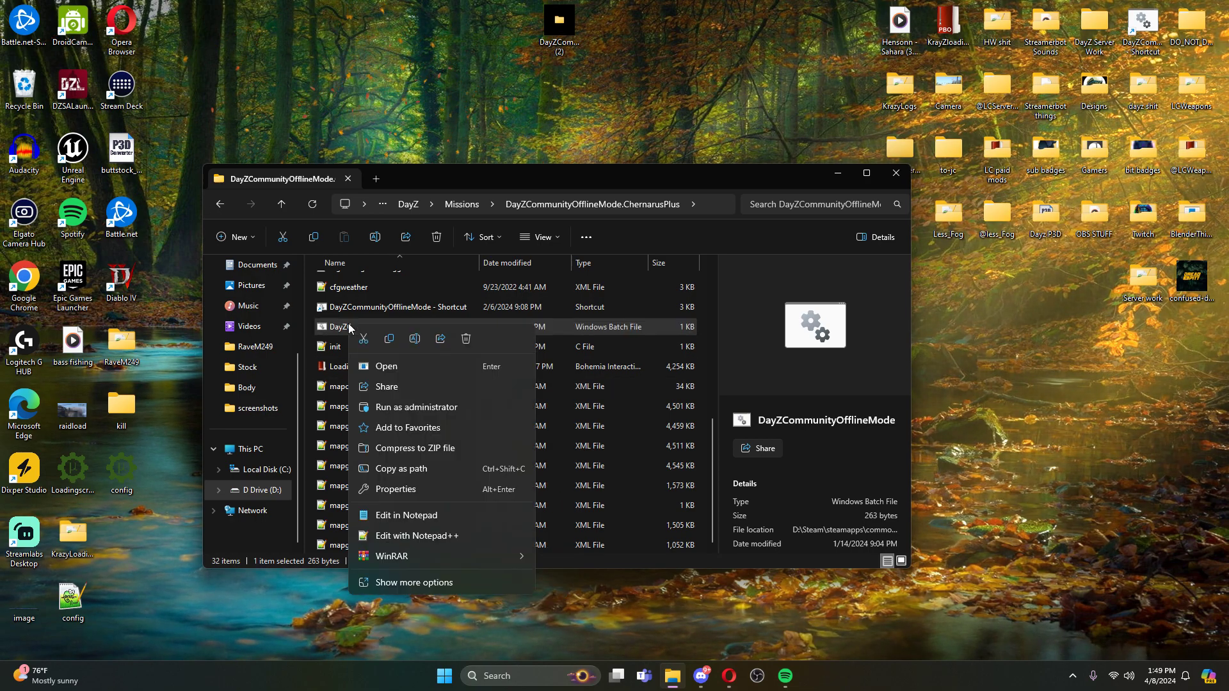
left_click(413, 582)
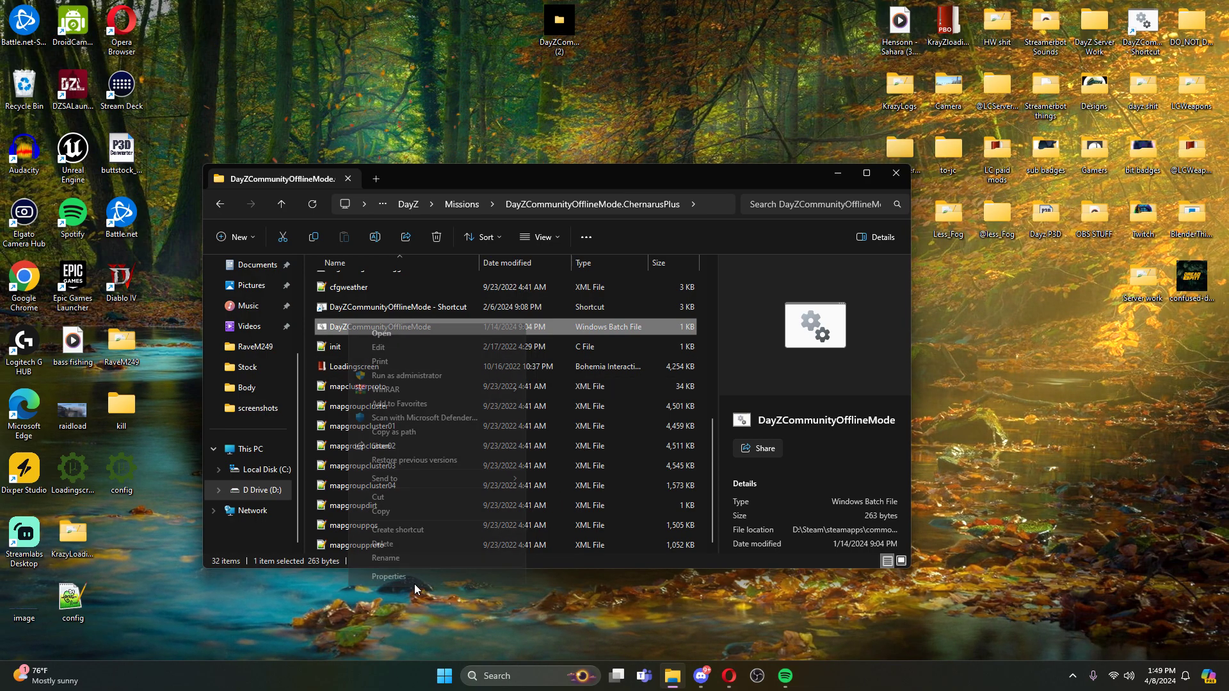
left_click(471, 177)
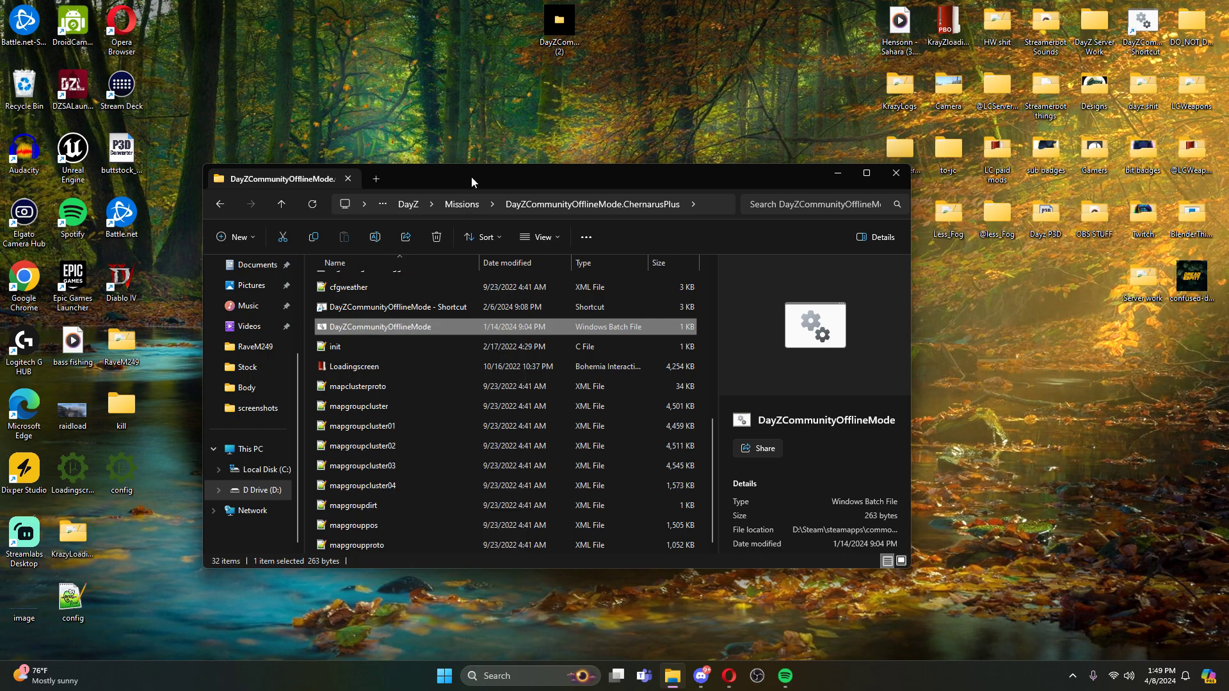
left_click(1142, 27)
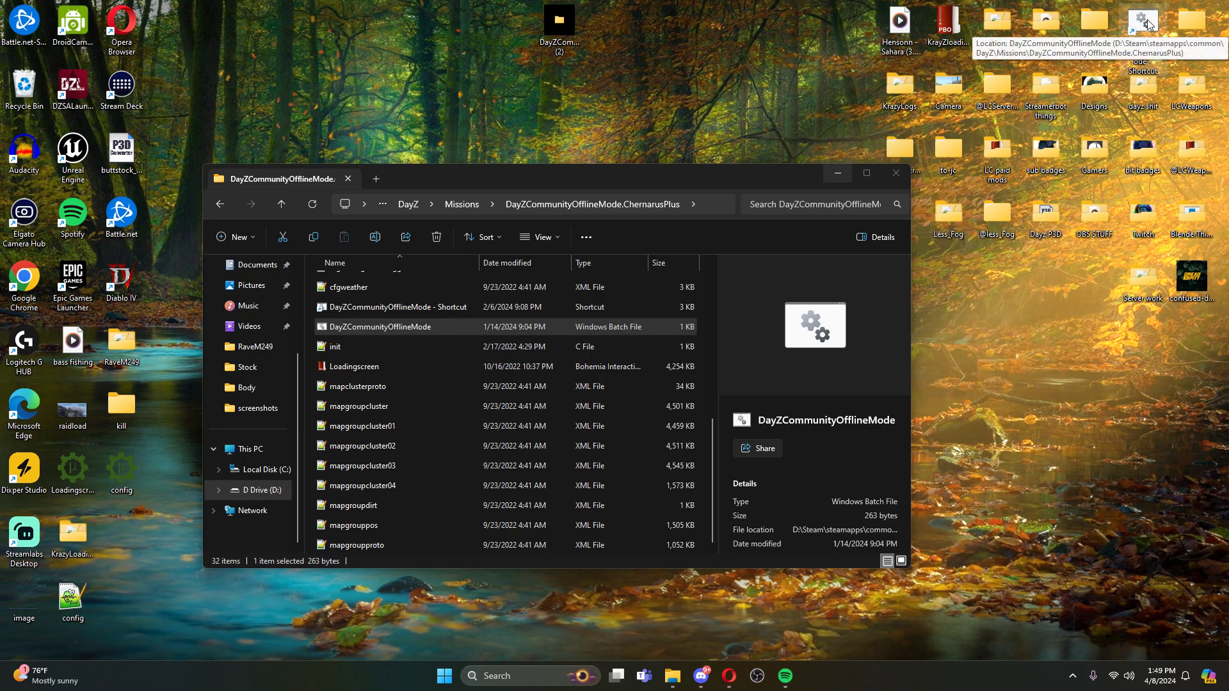
right_click(402, 326)
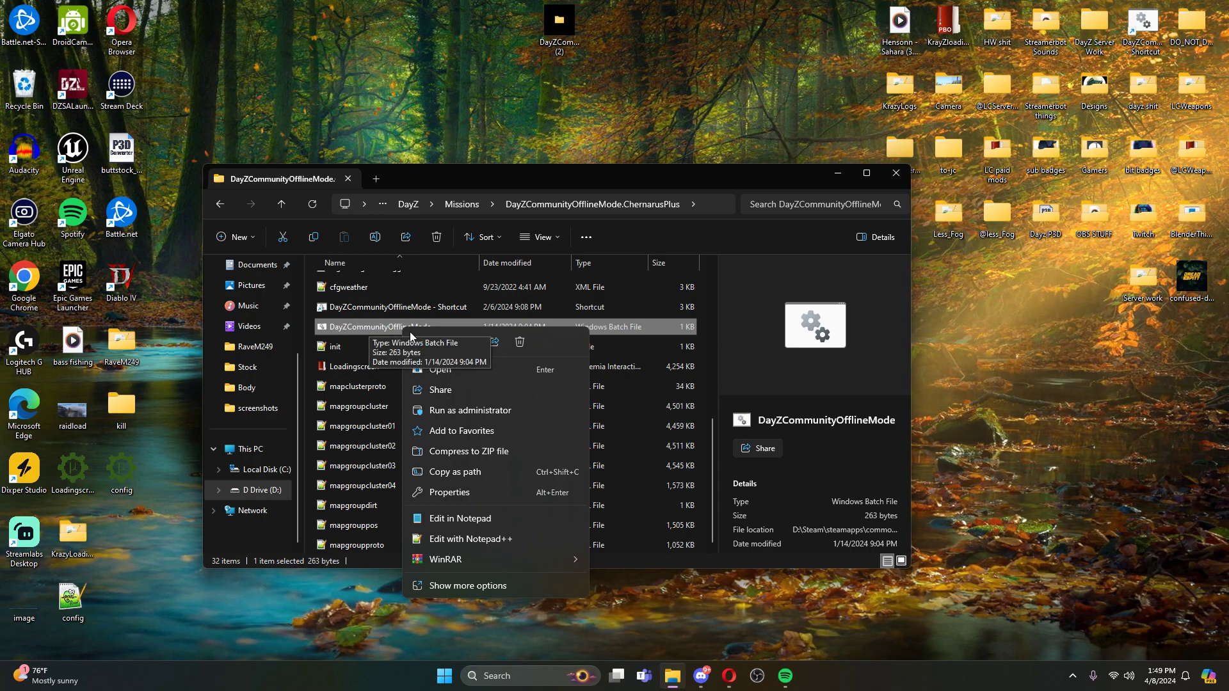
left_click(451, 589)
left_click(448, 353)
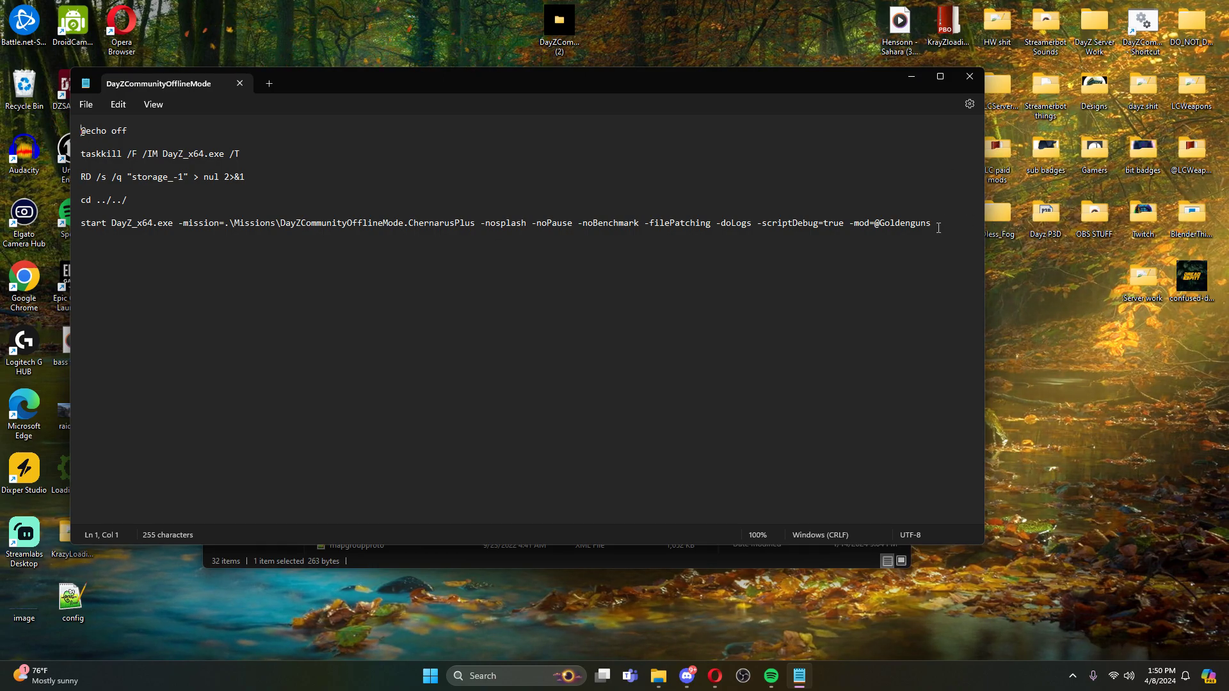
left_click(938, 228)
type(";")
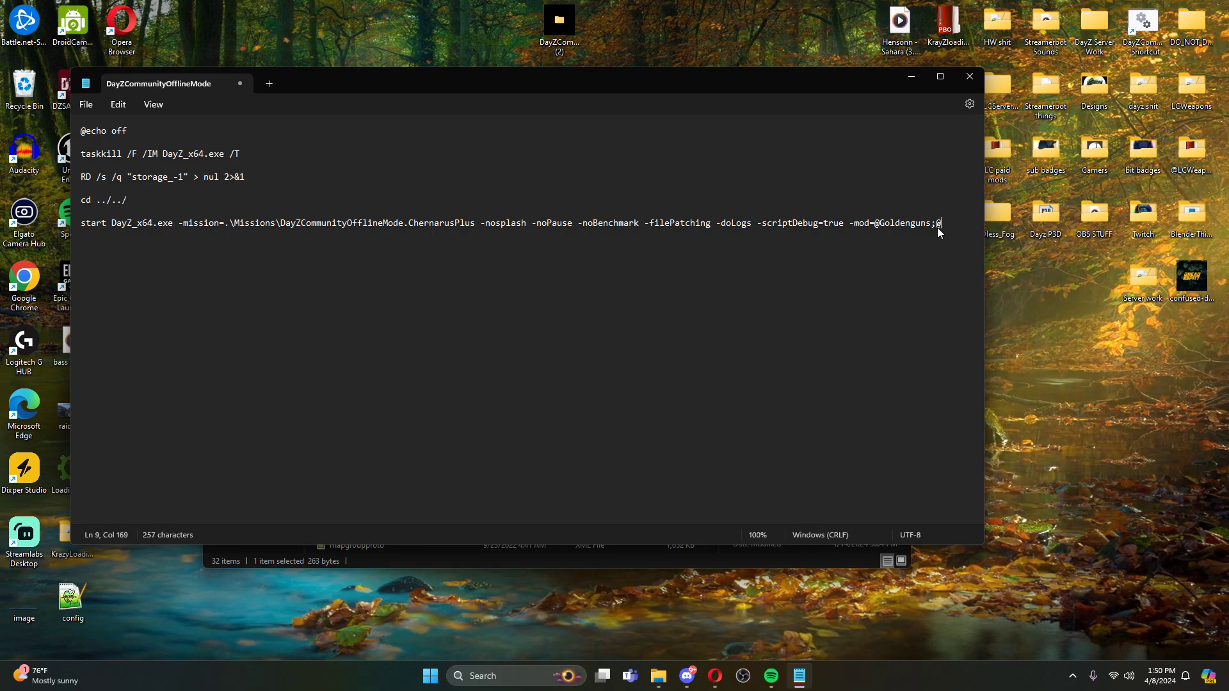
type("@Mod2")
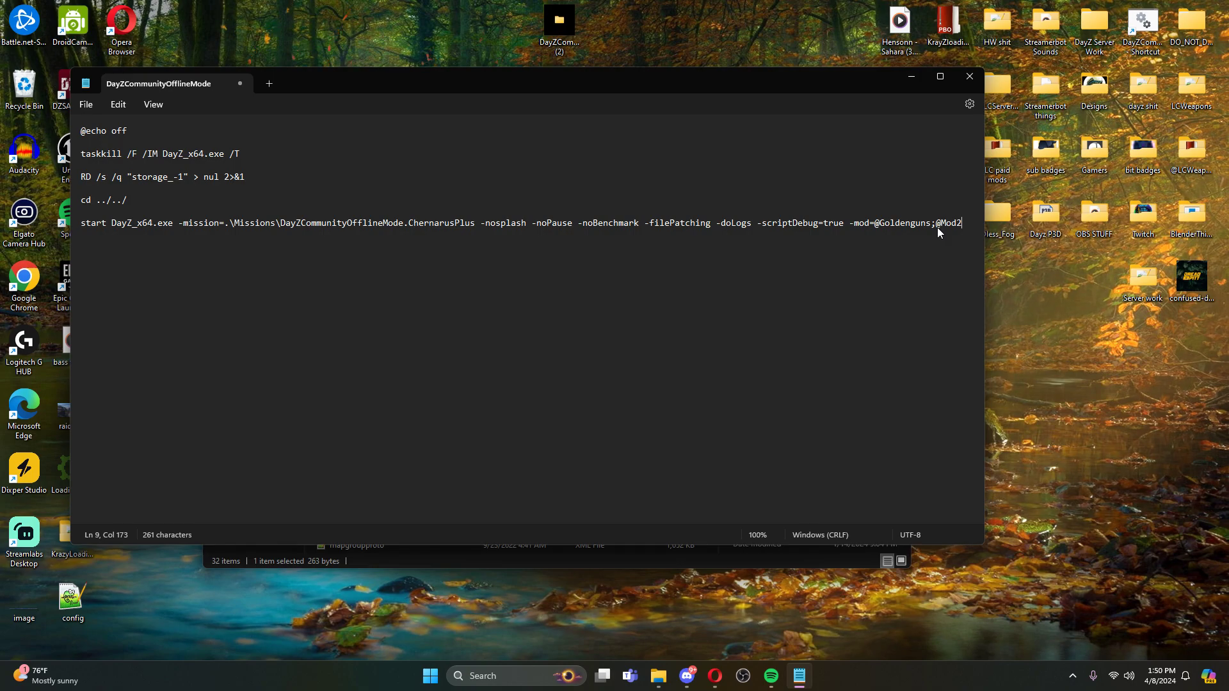
type(";@")
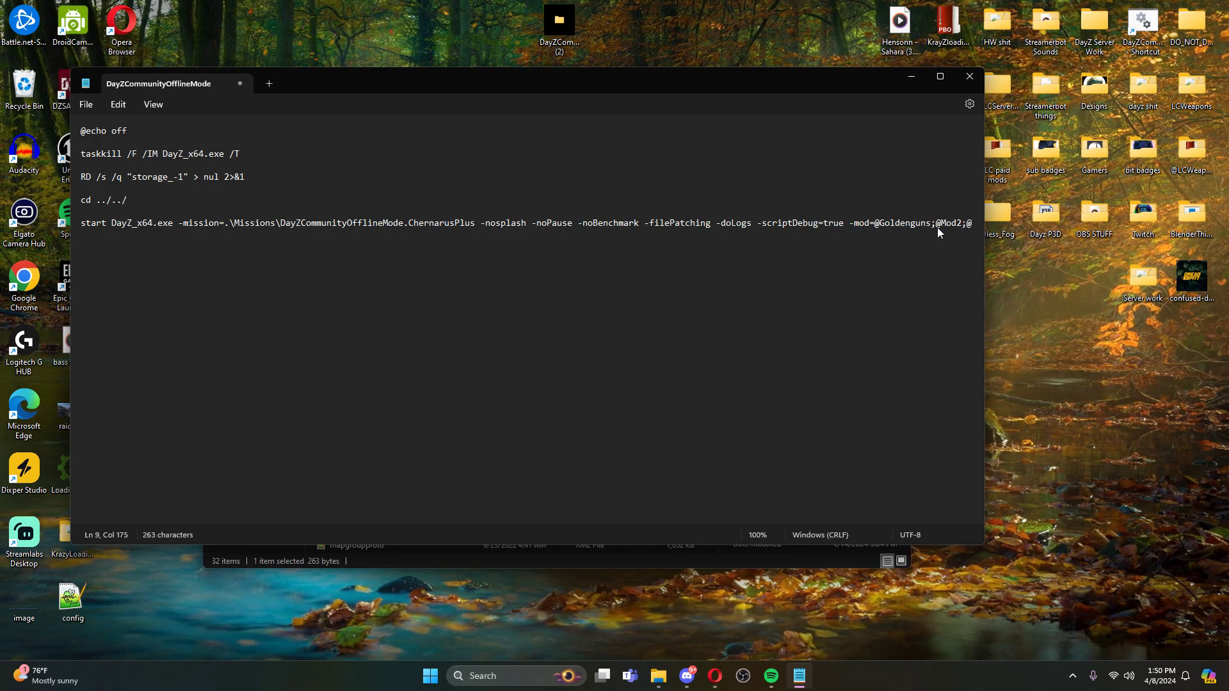
type("Mod3")
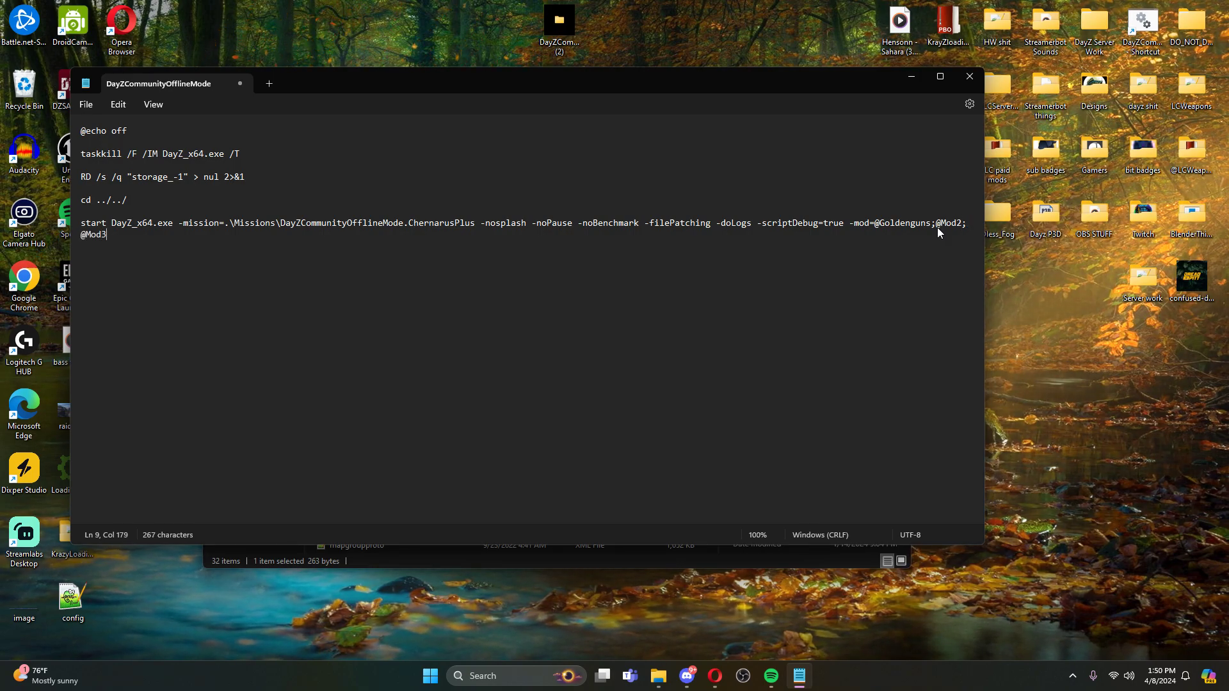
key("BackSpace")
key("BackSpace")
key("BackSpace")
key("BackSpace")
key("BackSpace")
key("BackSpace")
key("BackSpace")
key("BackSpace")
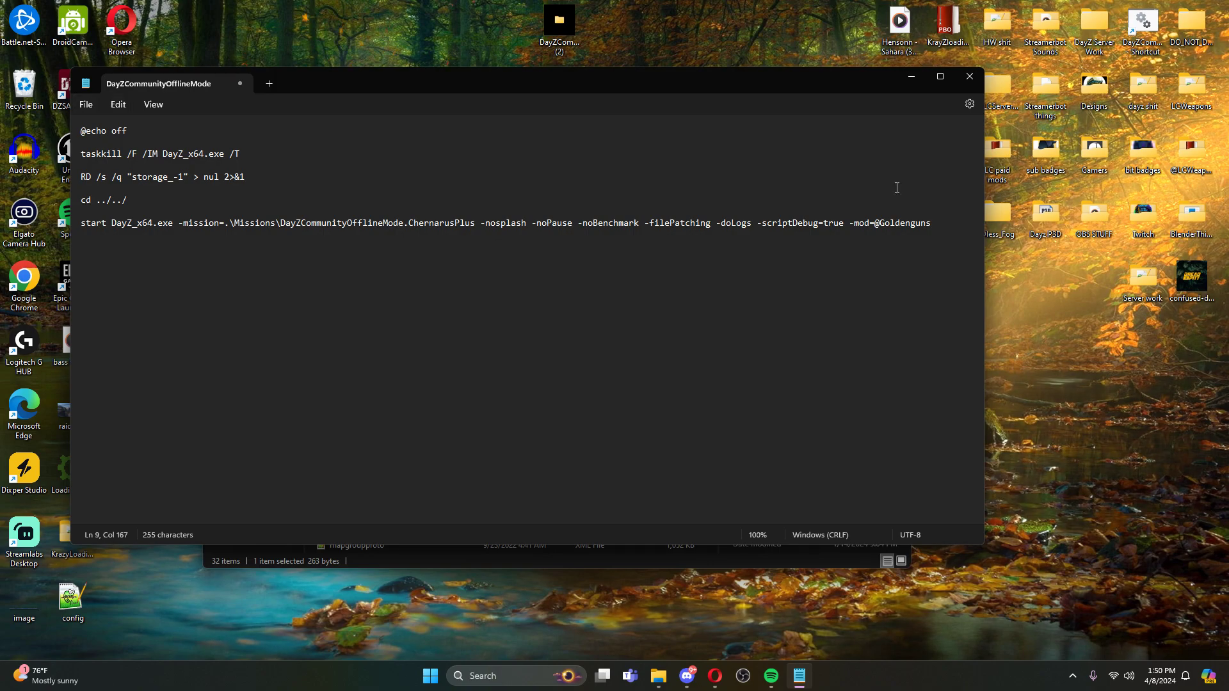
left_click(93, 105)
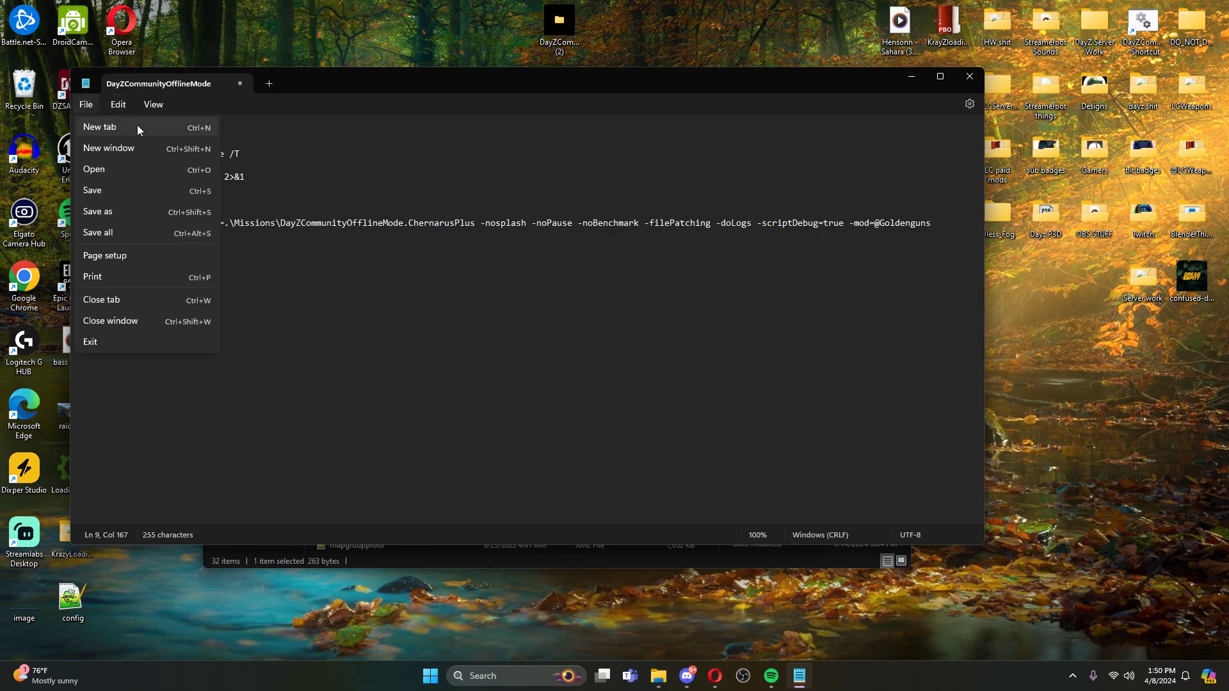
left_click(969, 80)
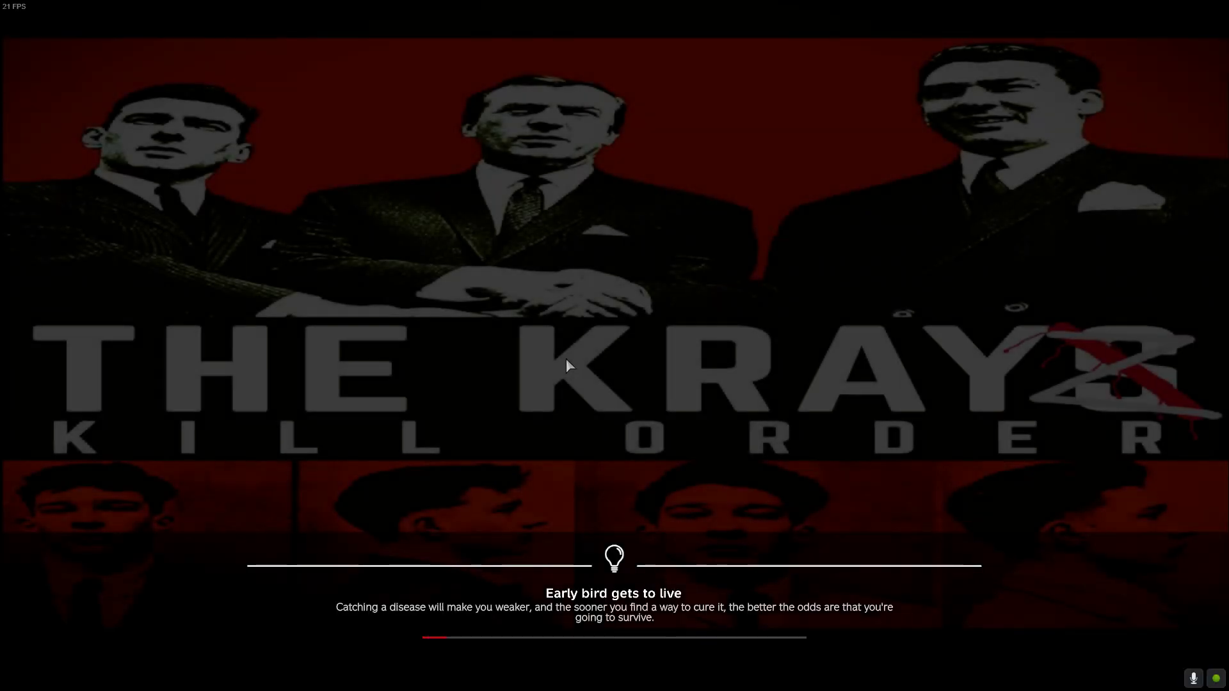
Switch from the DayZ loading screen back to the File Explorer window.
key("super")
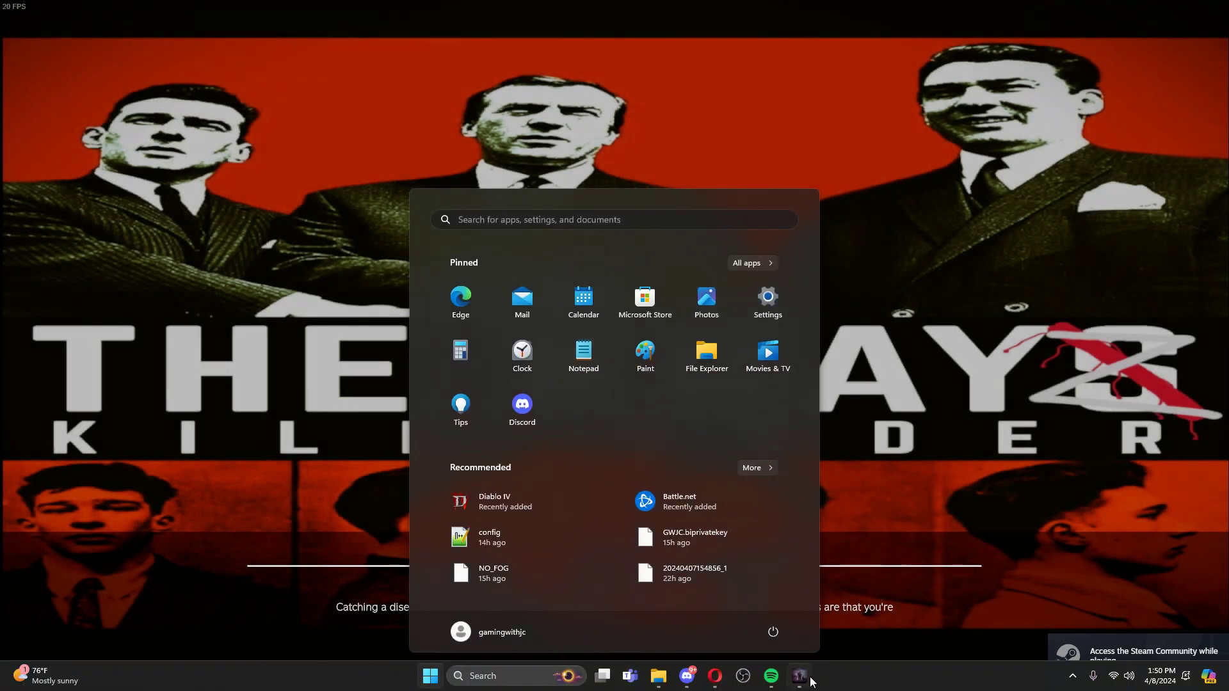
mouse_move(799, 676)
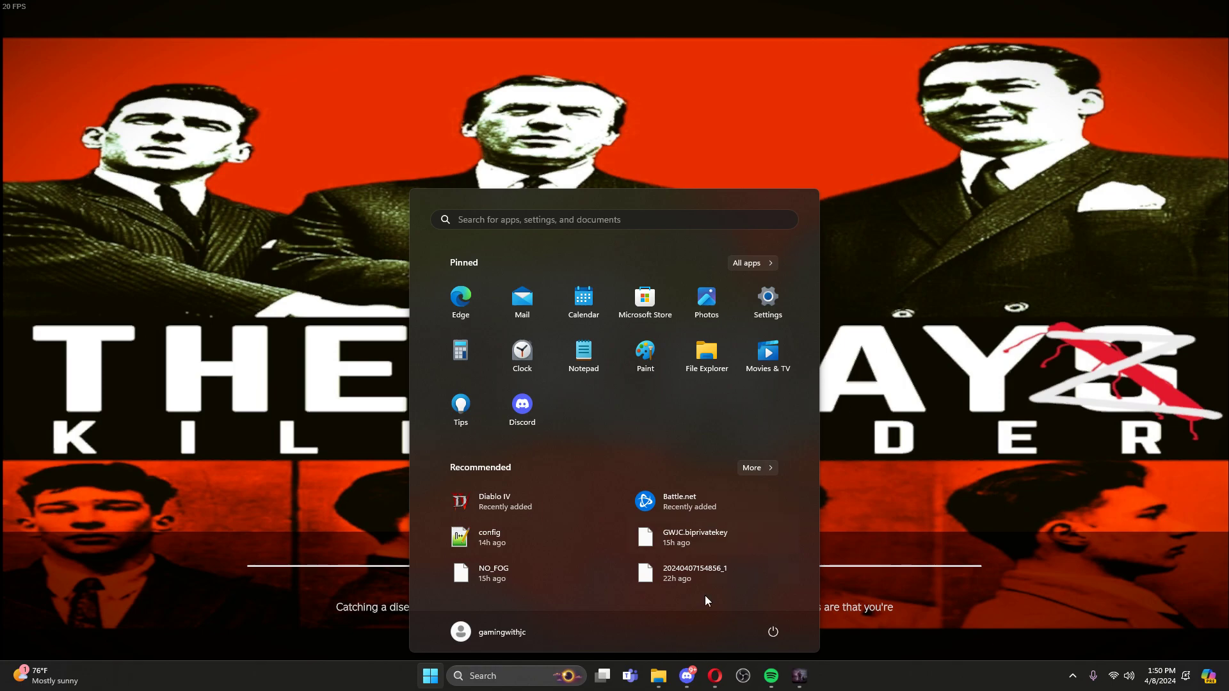
left_click(658, 676)
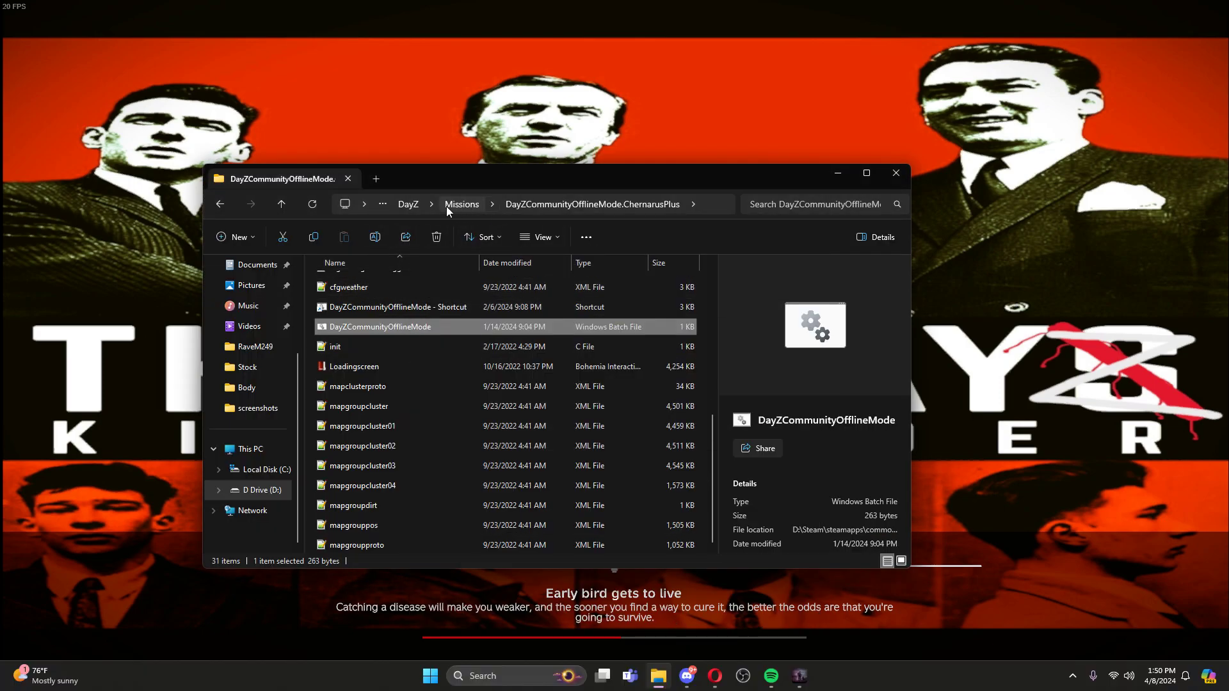
left_click(408, 205)
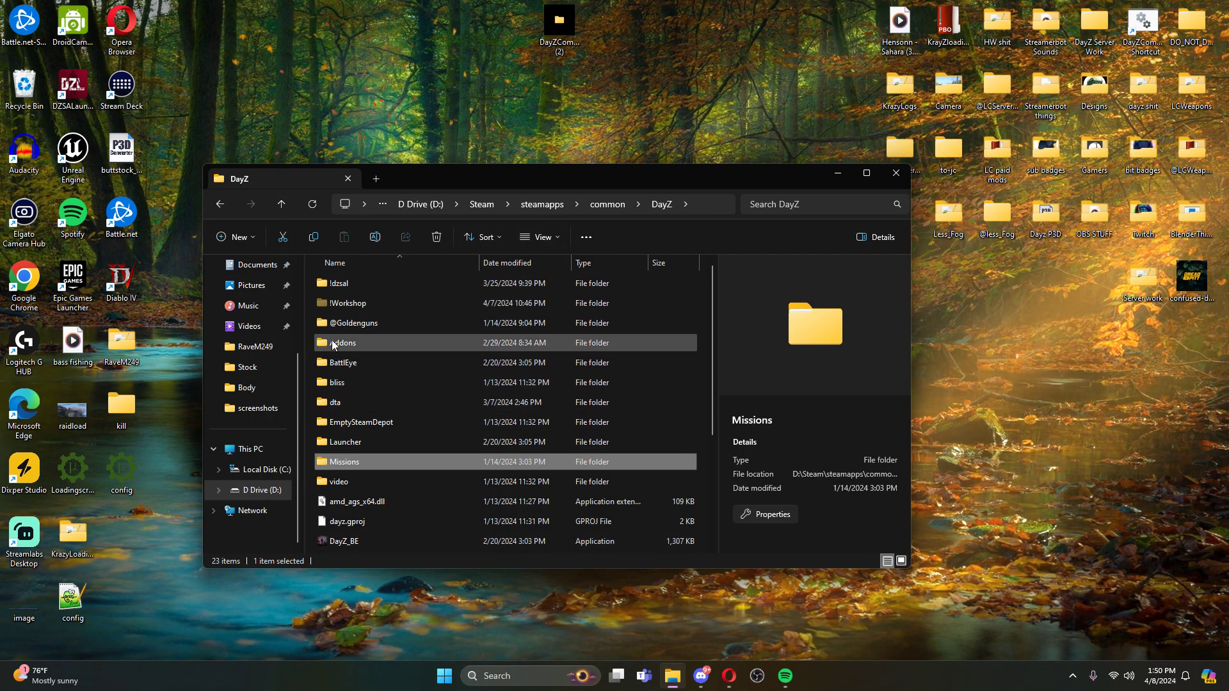
double_click(376, 325)
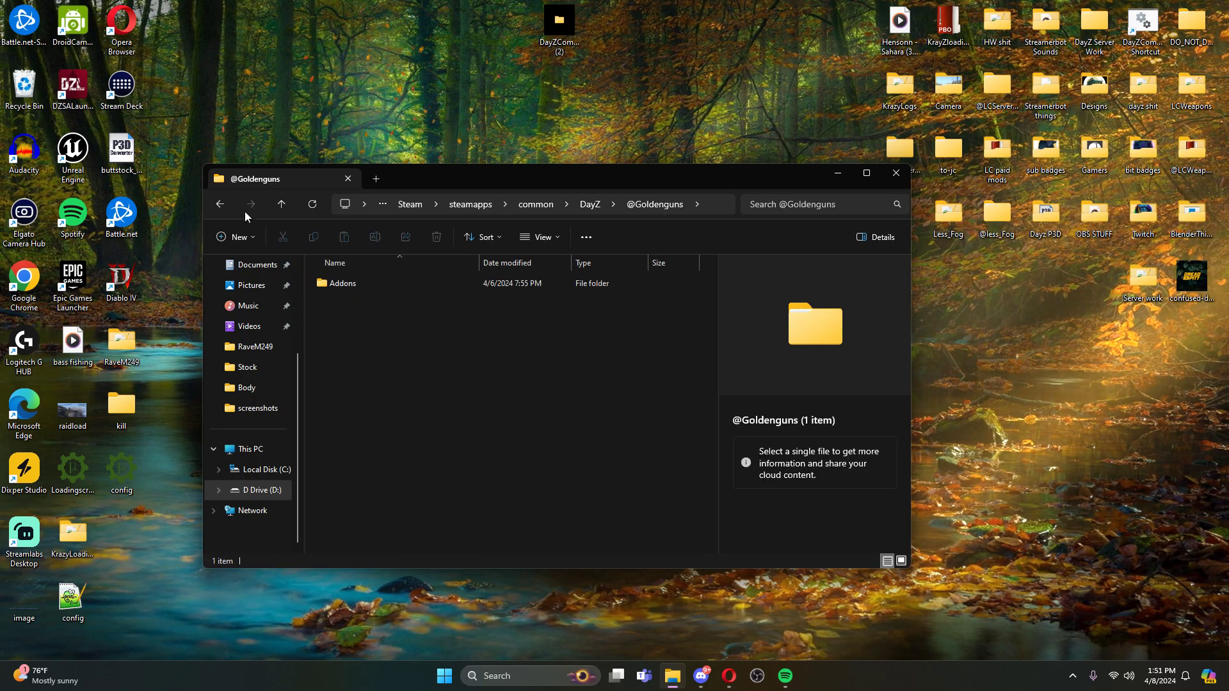
left_click(219, 204)
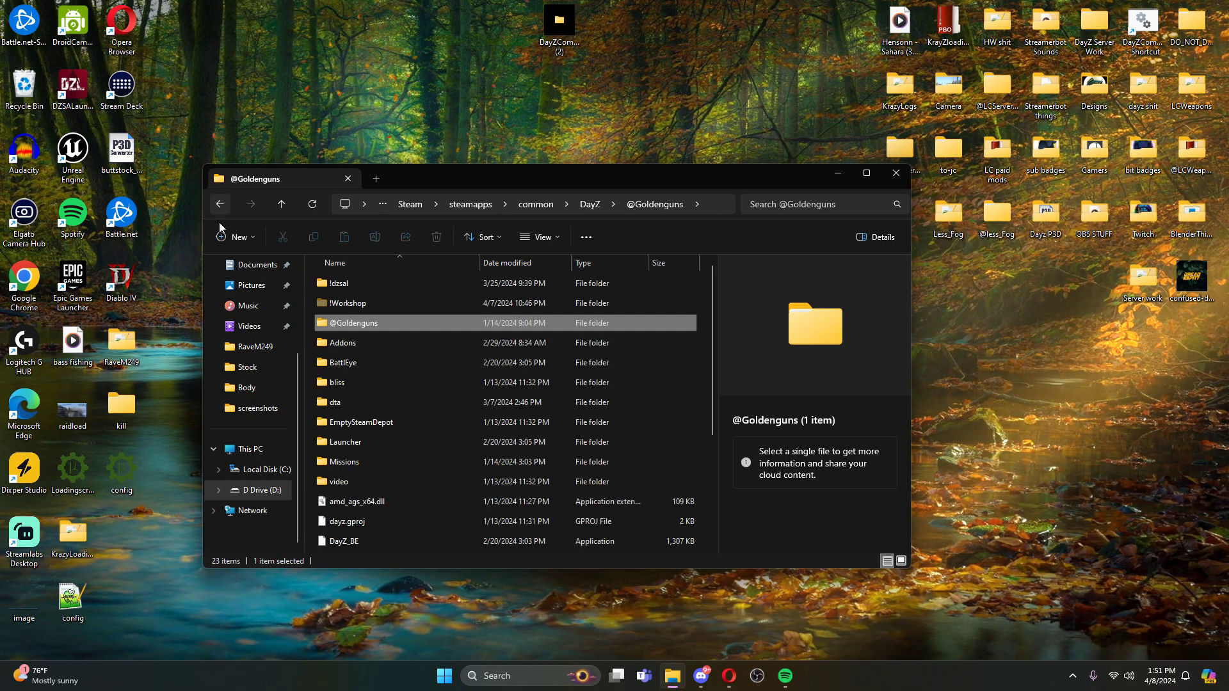
double_click(370, 324)
double_click(363, 285)
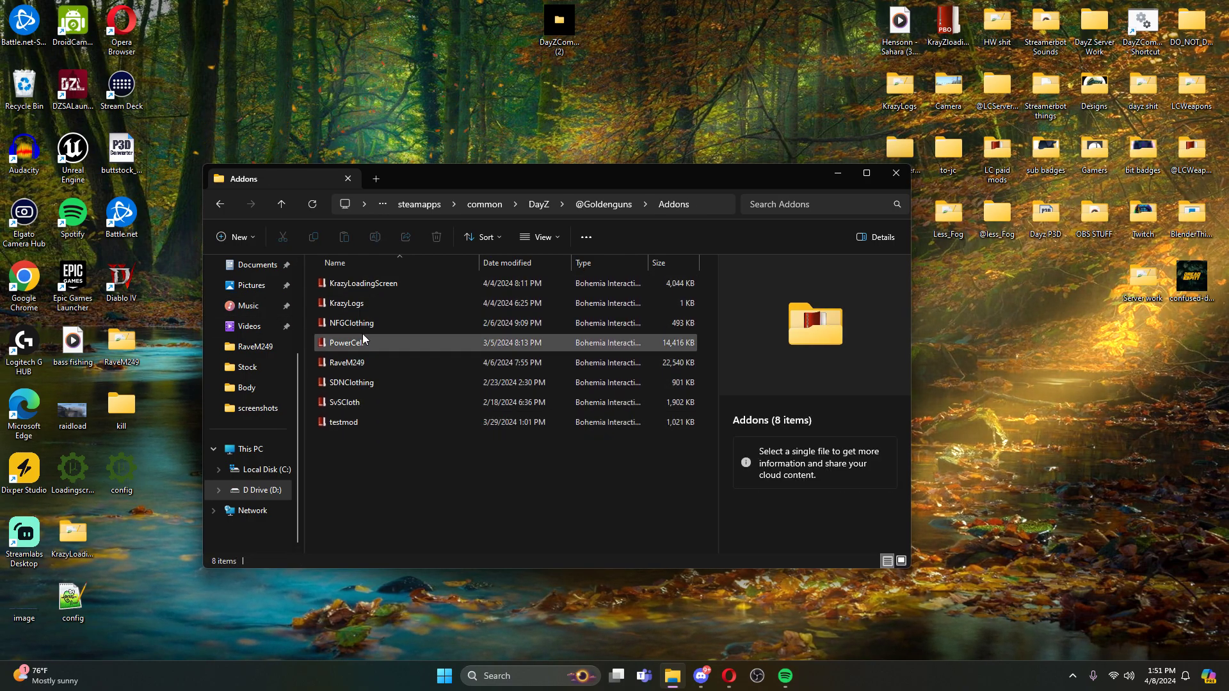
left_click(220, 204)
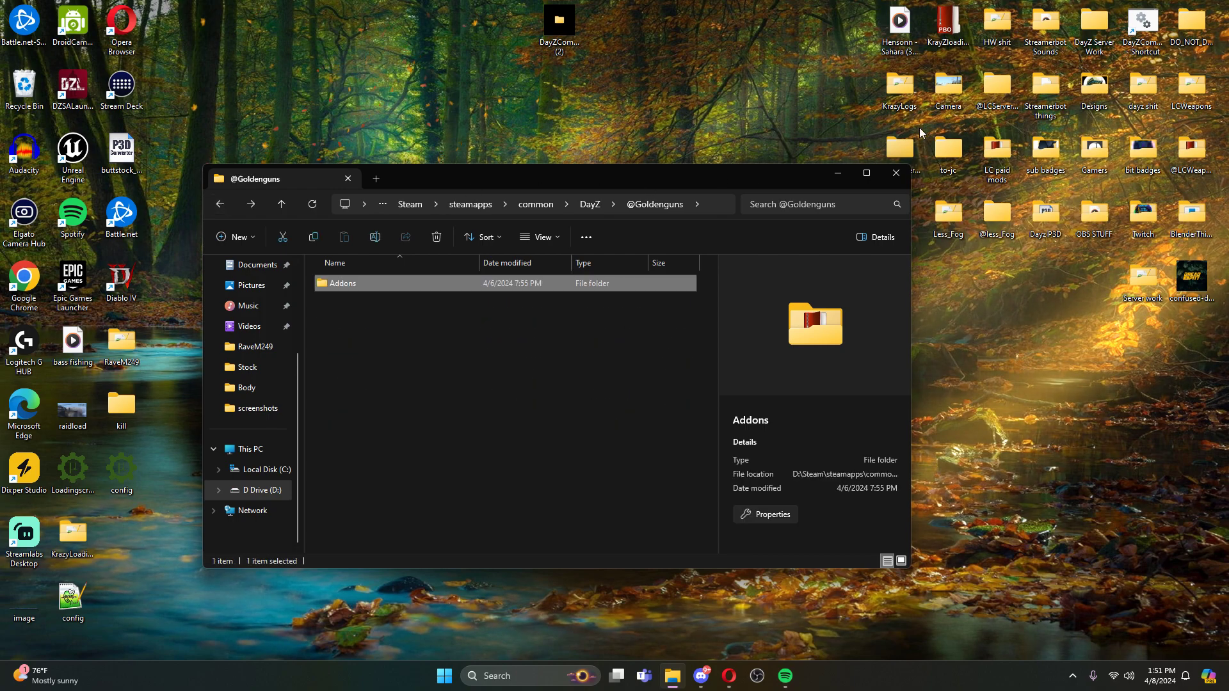
Launch Addon Builder and browse its destination picker down to D:\Steam\steamapps.
left_click(1172, 49)
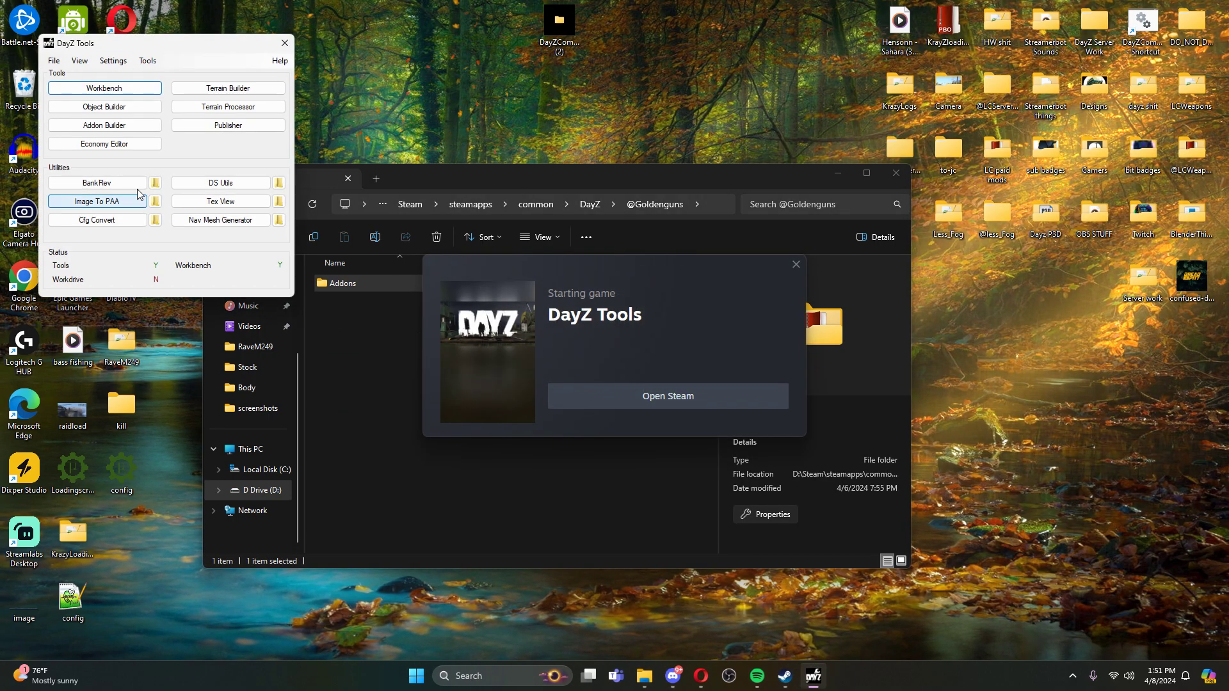
left_click(104, 125)
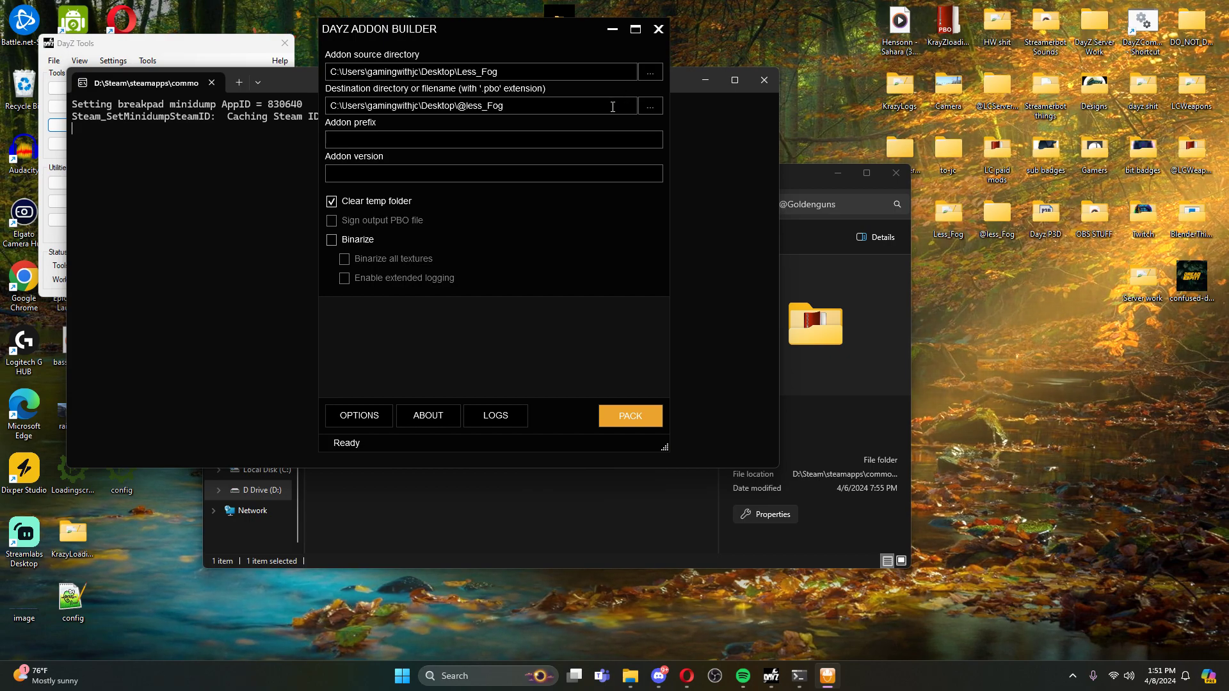
left_click(651, 106)
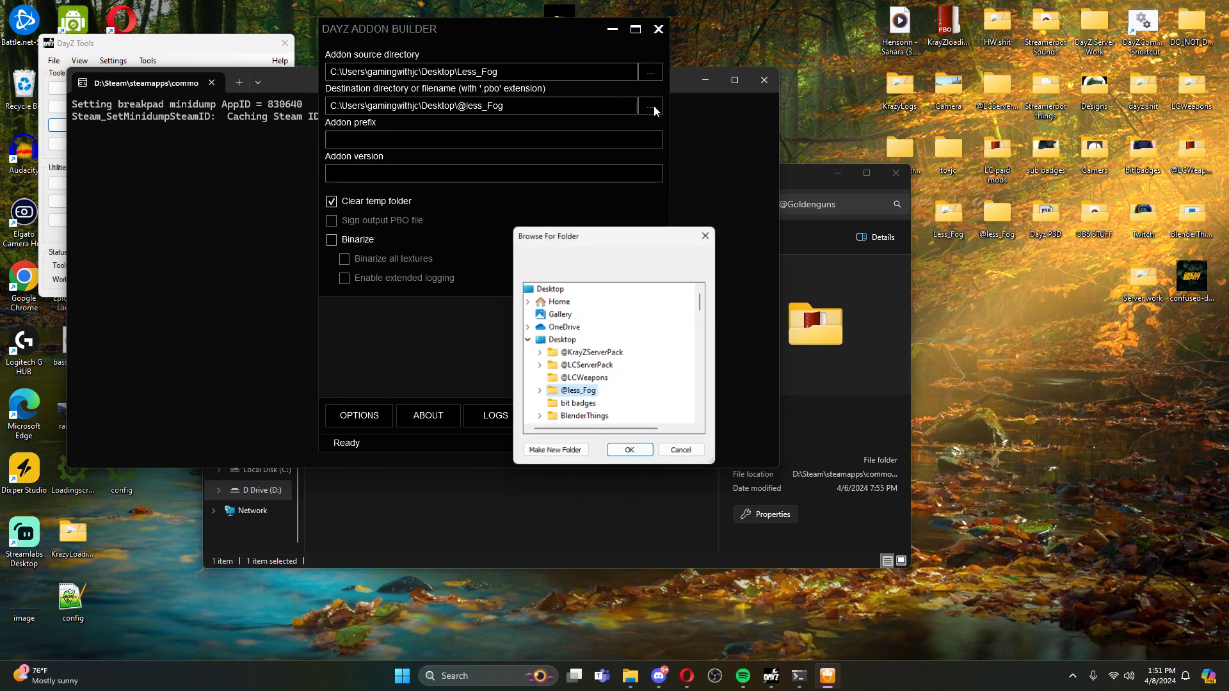
left_click(527, 340)
scroll(541, 378, "down", 2)
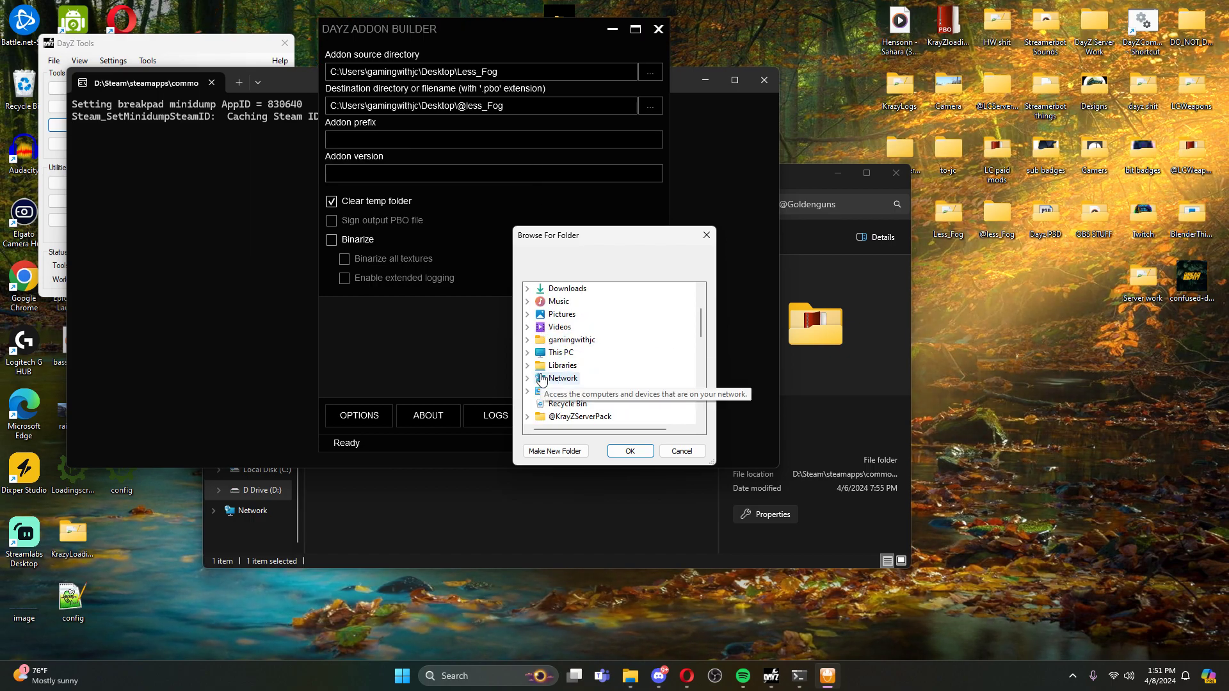
scroll(541, 378, "down", 1)
left_click(561, 313)
left_click(578, 339)
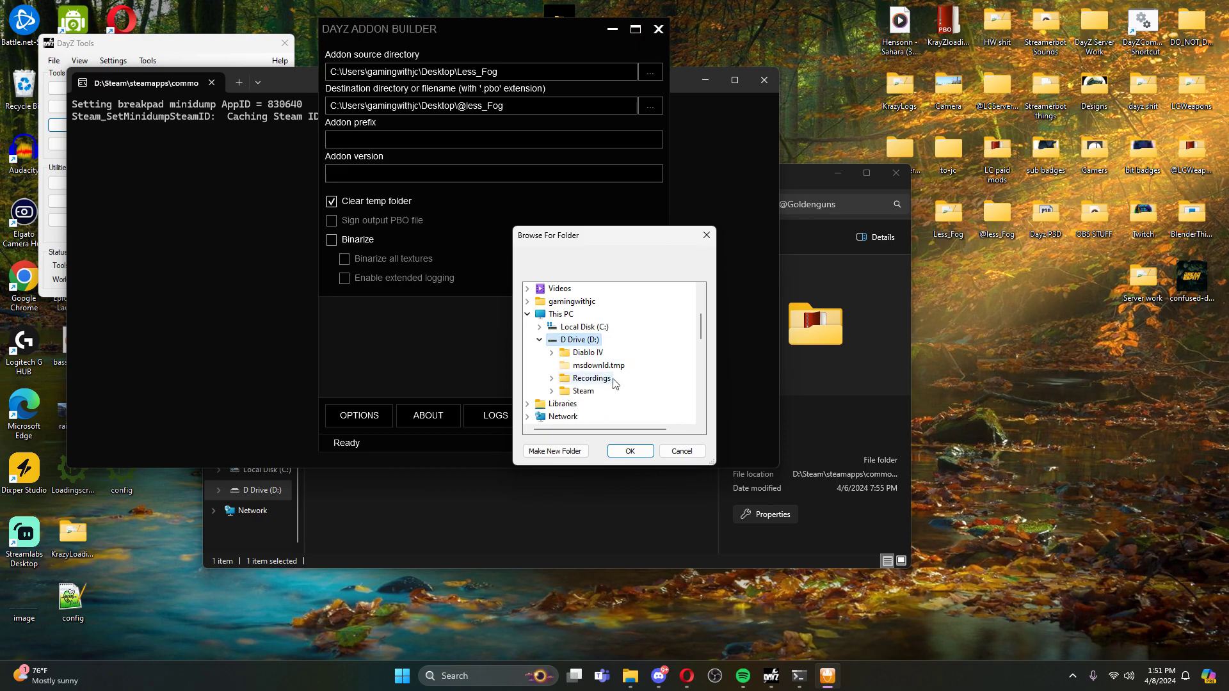
double_click(584, 390)
scroll(640, 393, "down", 3)
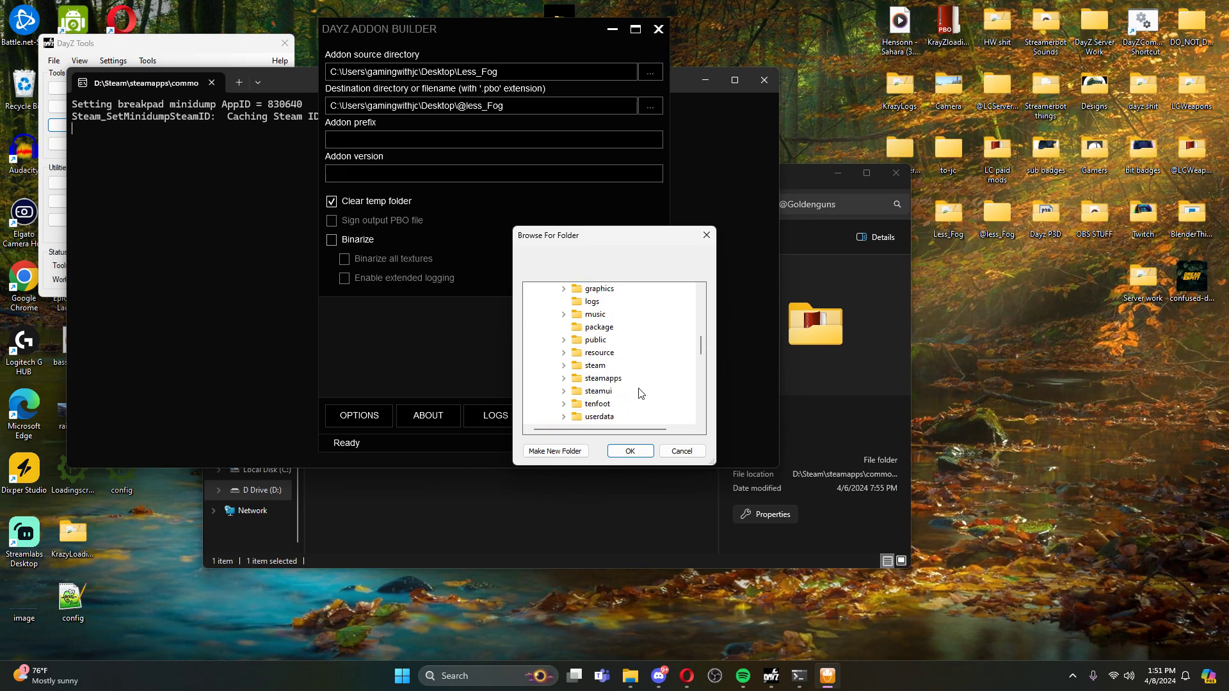
double_click(603, 378)
scroll(622, 330, "down", 1)
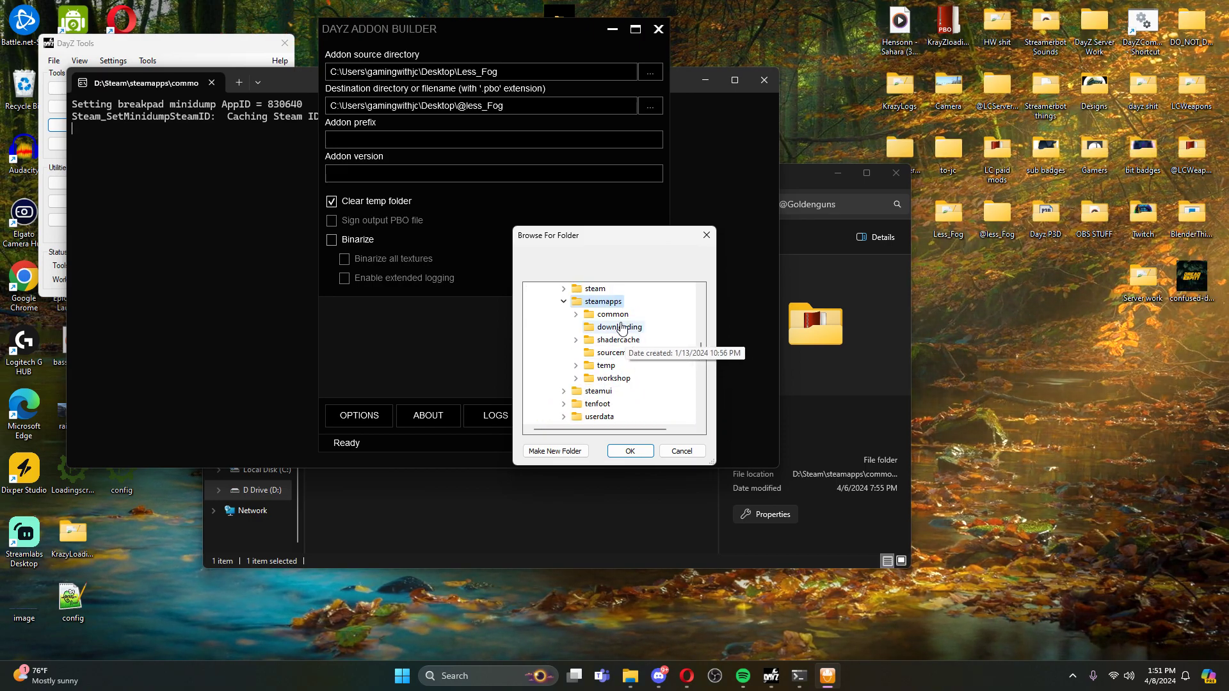
double_click(612, 314)
left_click(616, 416)
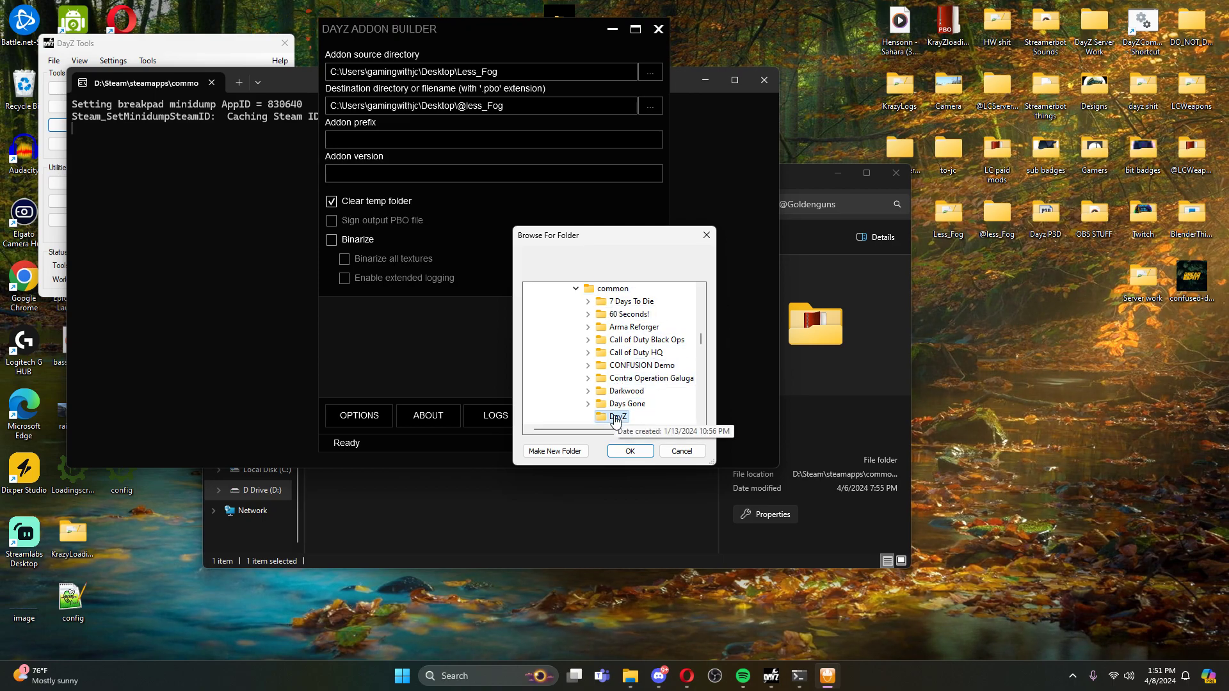
double_click(616, 417)
scroll(616, 417, "down", 1)
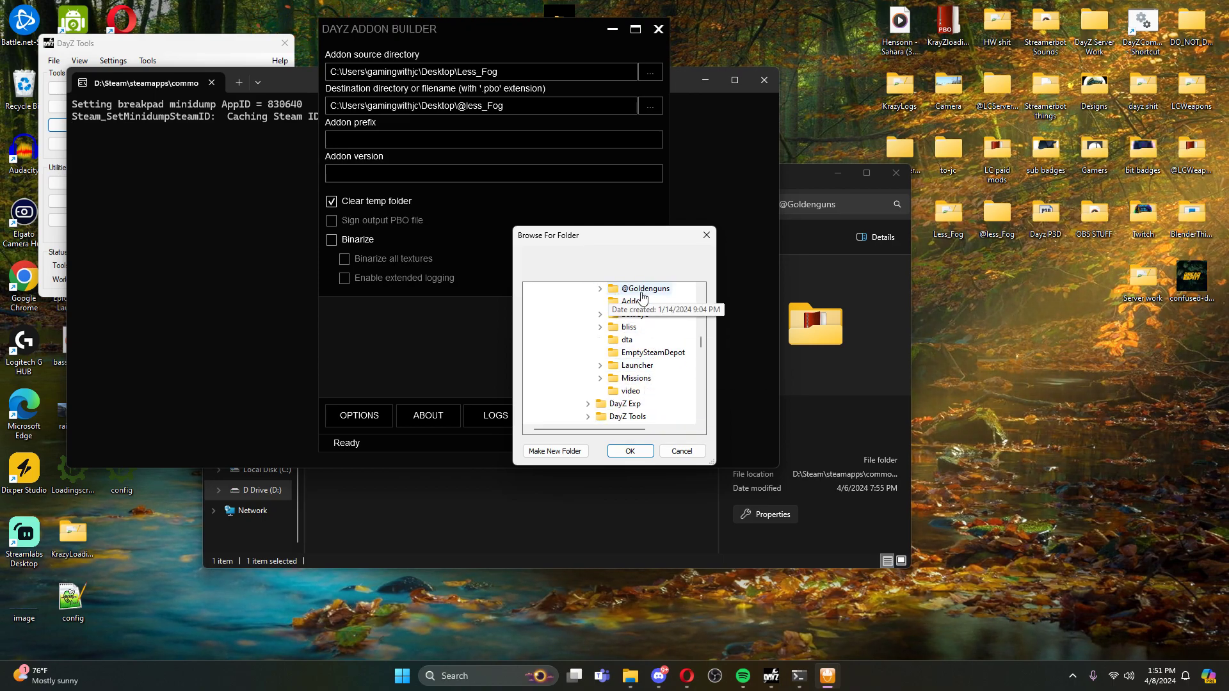
scroll(642, 296, "up", 2)
double_click(645, 378)
left_click(646, 391)
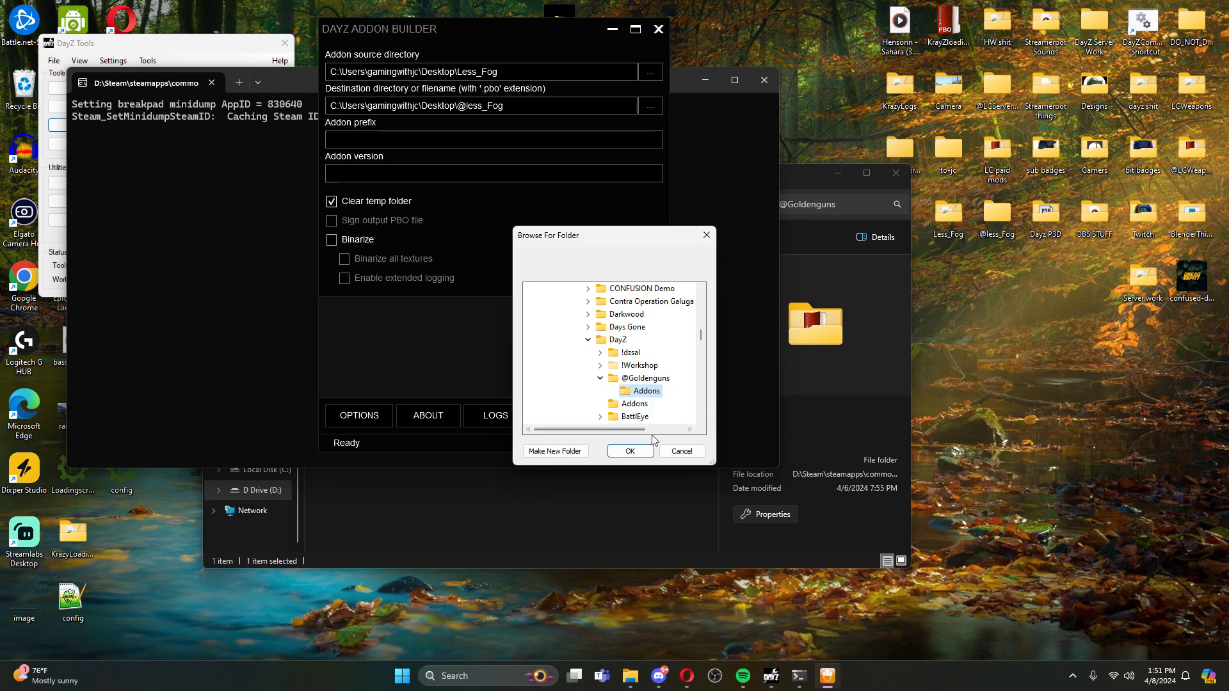
left_click(645, 452)
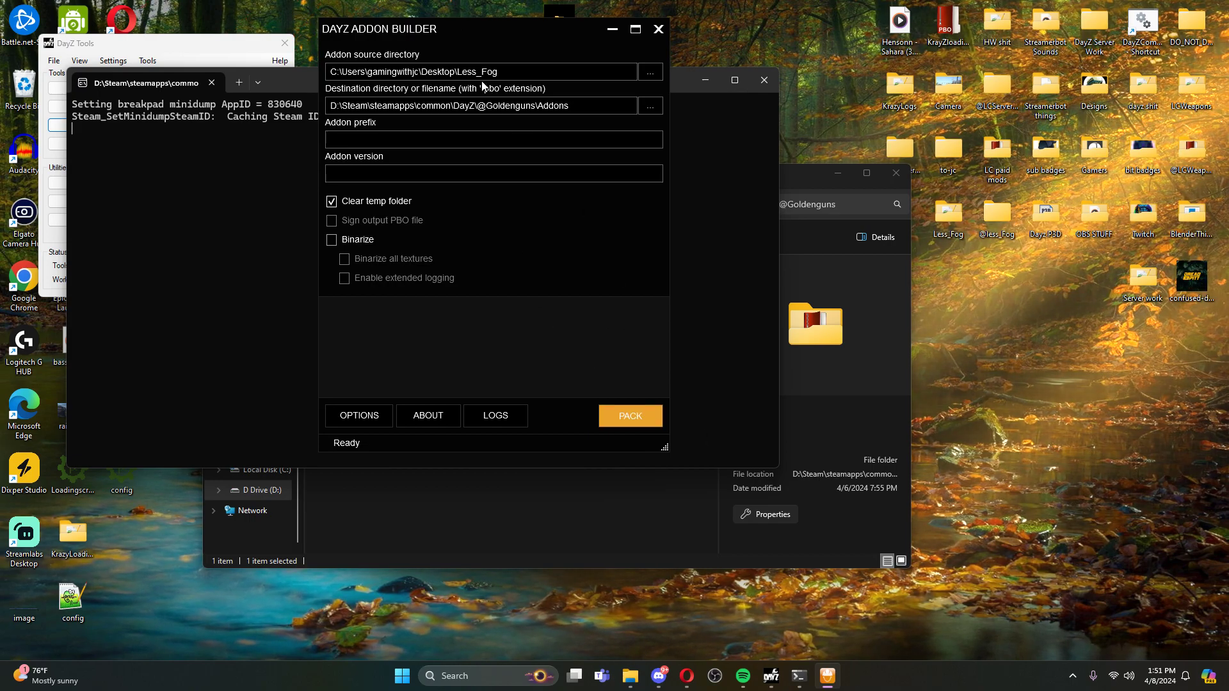
left_click(658, 29)
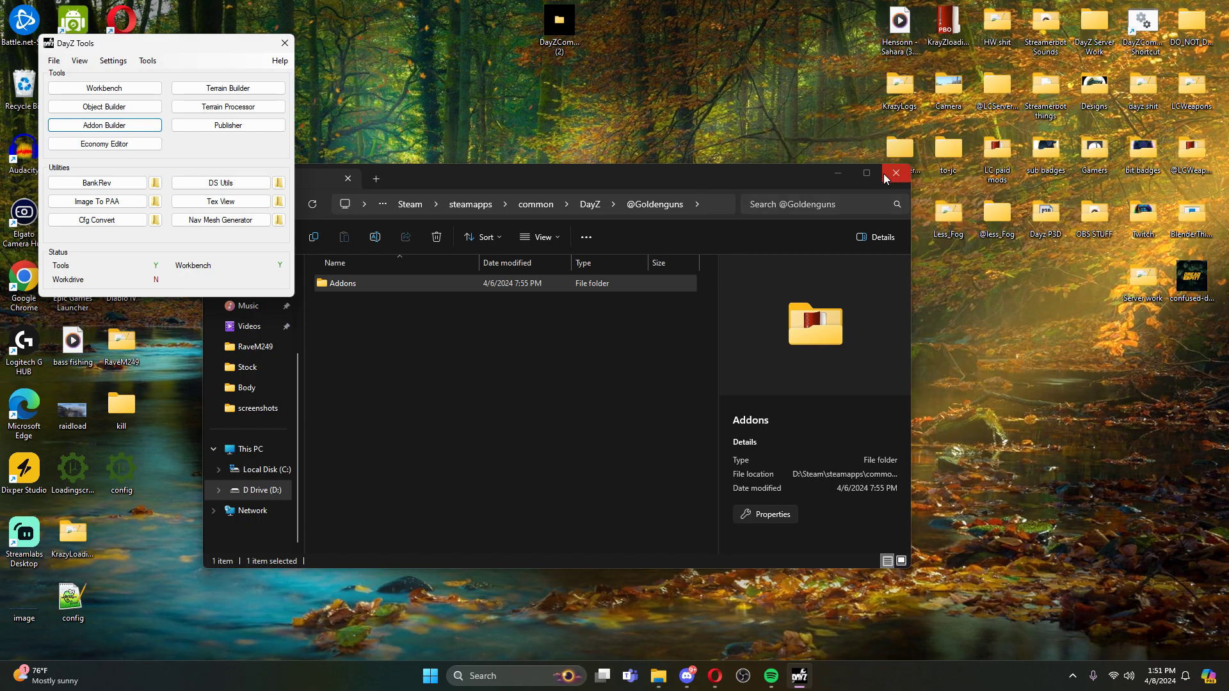
left_click(525, 187)
left_click(218, 203)
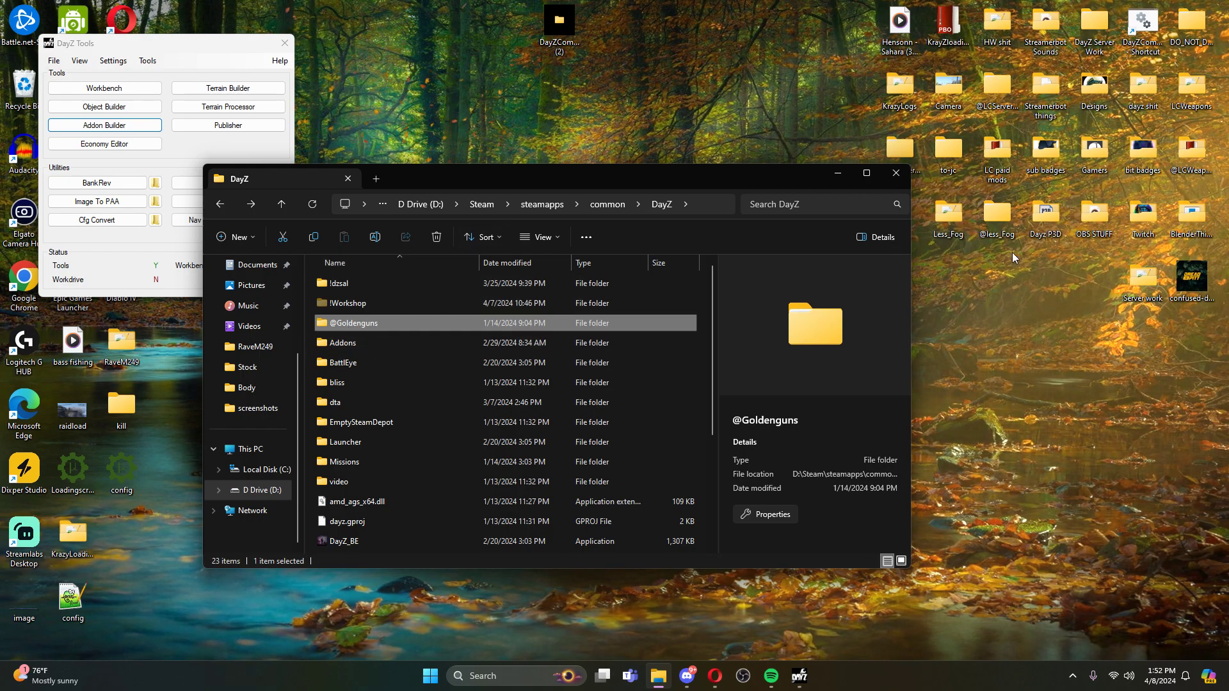
left_click(979, 235)
double_click(980, 235)
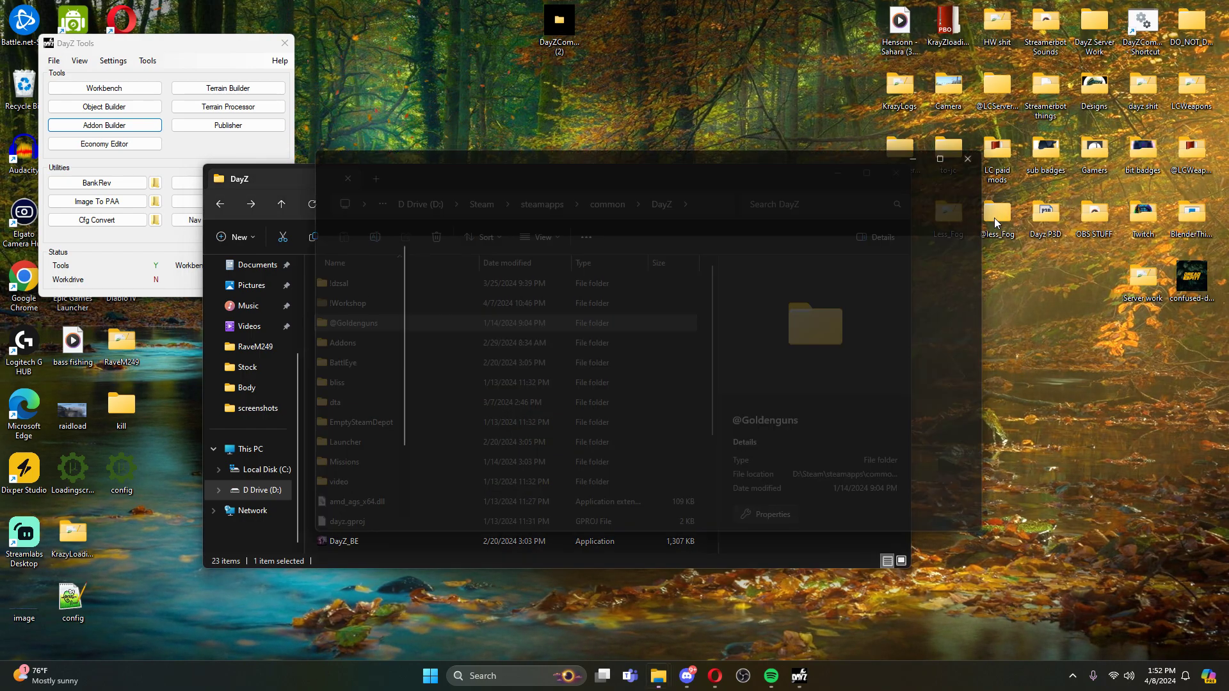
double_click(494, 260)
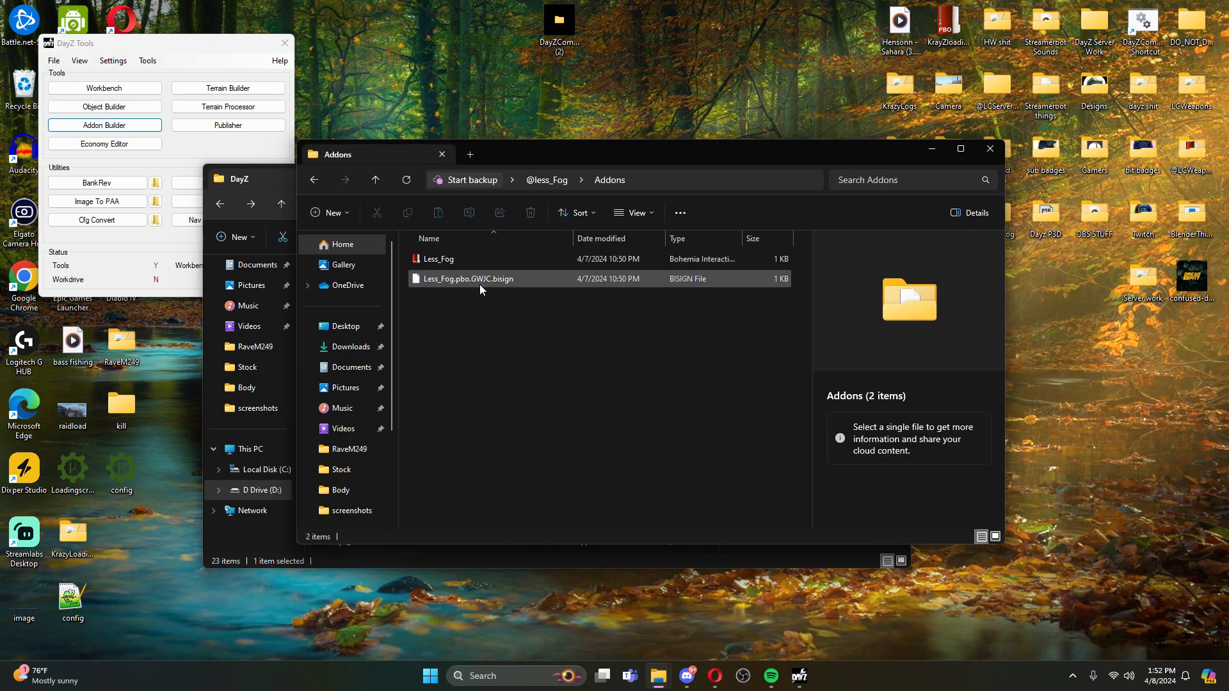
left_click(313, 180)
left_click(990, 148)
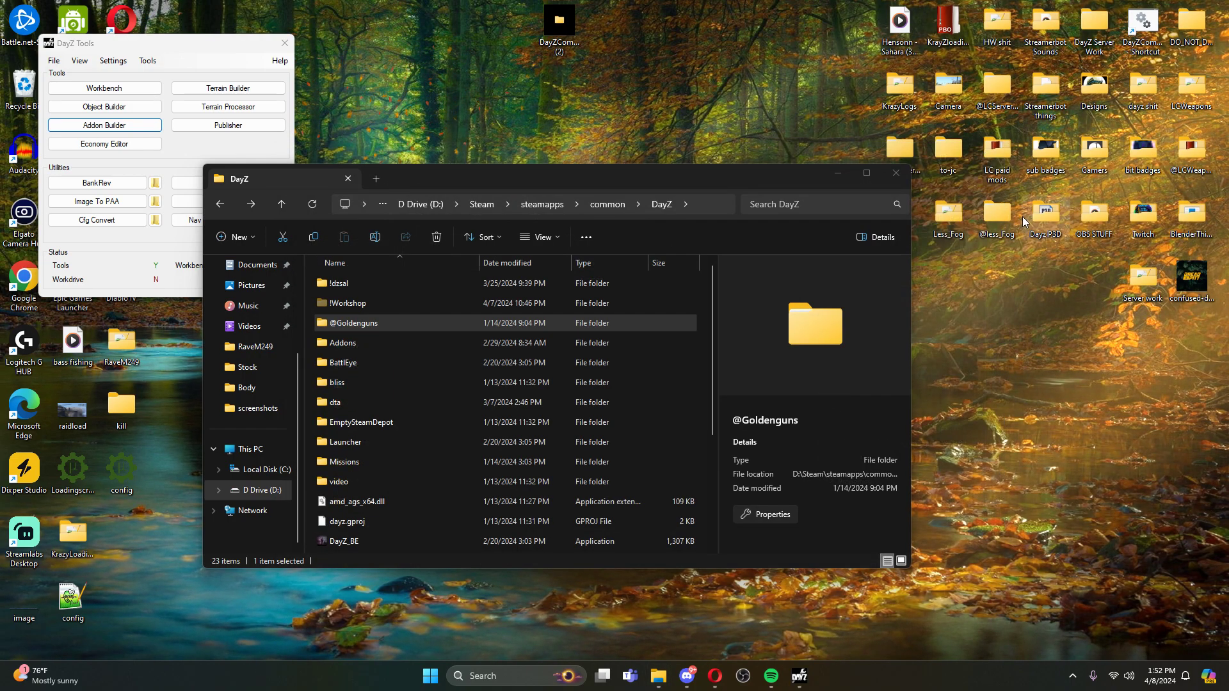
left_click_drag(1002, 219, 475, 357)
right_click_drag(475, 357, 453, 339)
left_click(1067, 310)
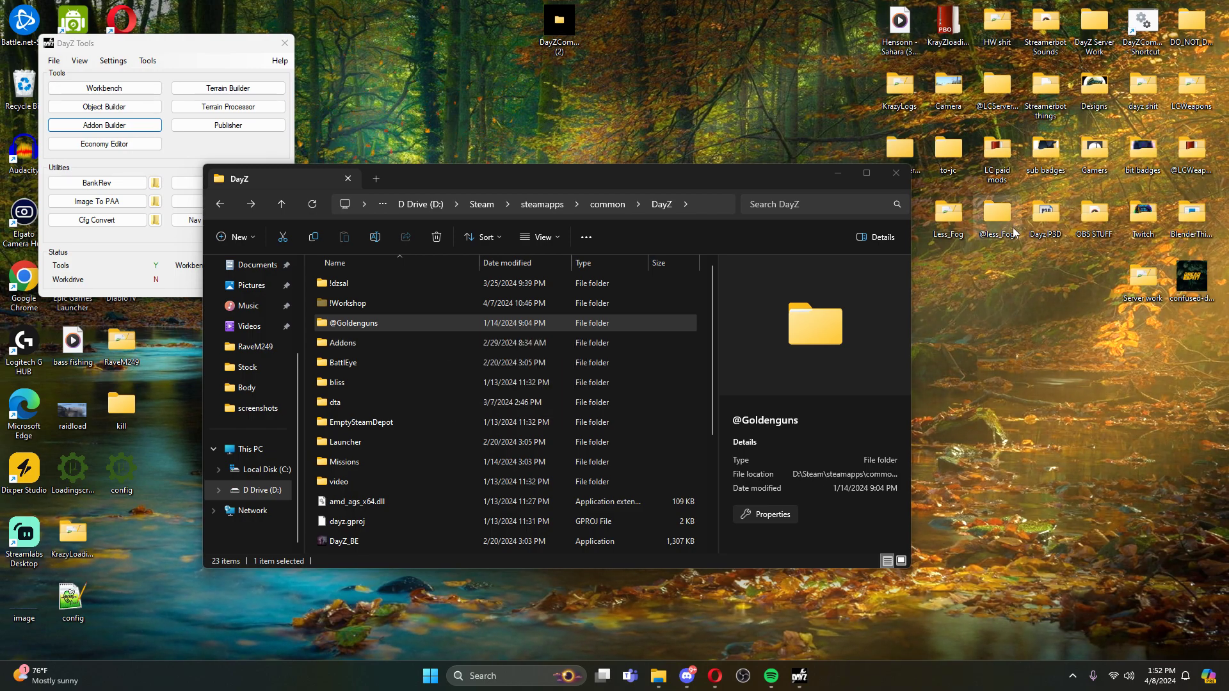
left_click_drag(996, 216, 698, 287)
right_click_drag(698, 284, 698, 287)
left_click(749, 307)
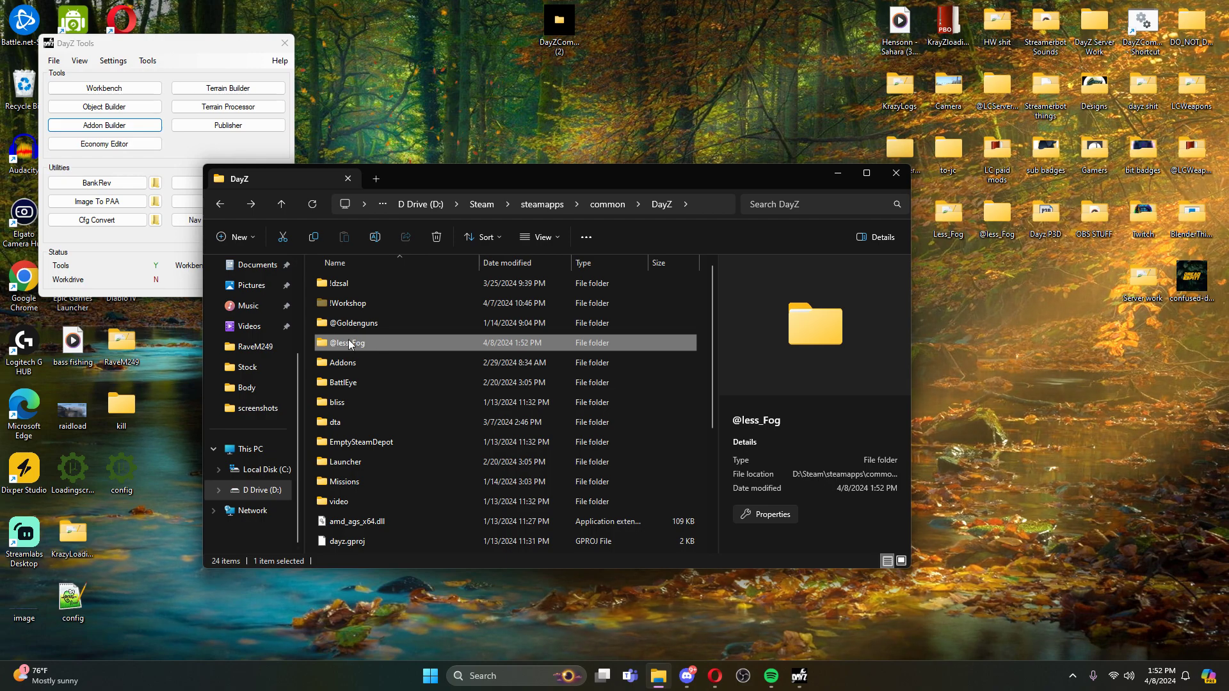
Open Missions > DayZCommunityOfflineMode.ChernarusPlus and select the DayZCommunityOfflineMode batch file.
scroll(374, 352, "down", 1)
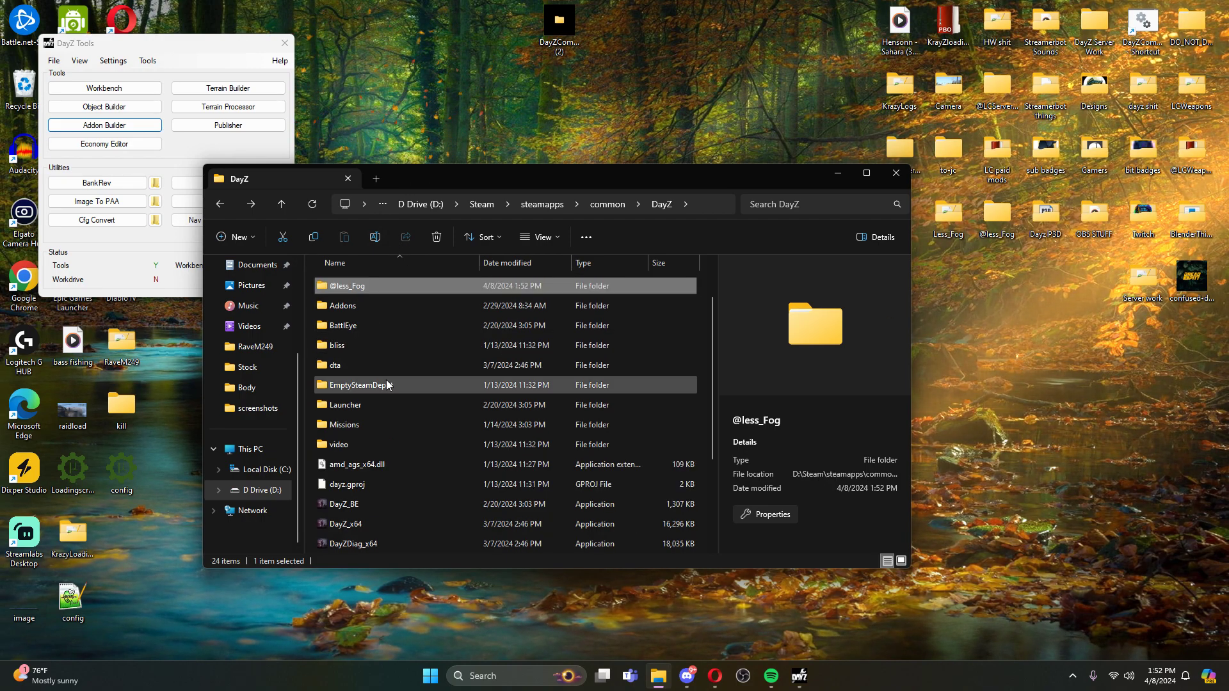
double_click(371, 424)
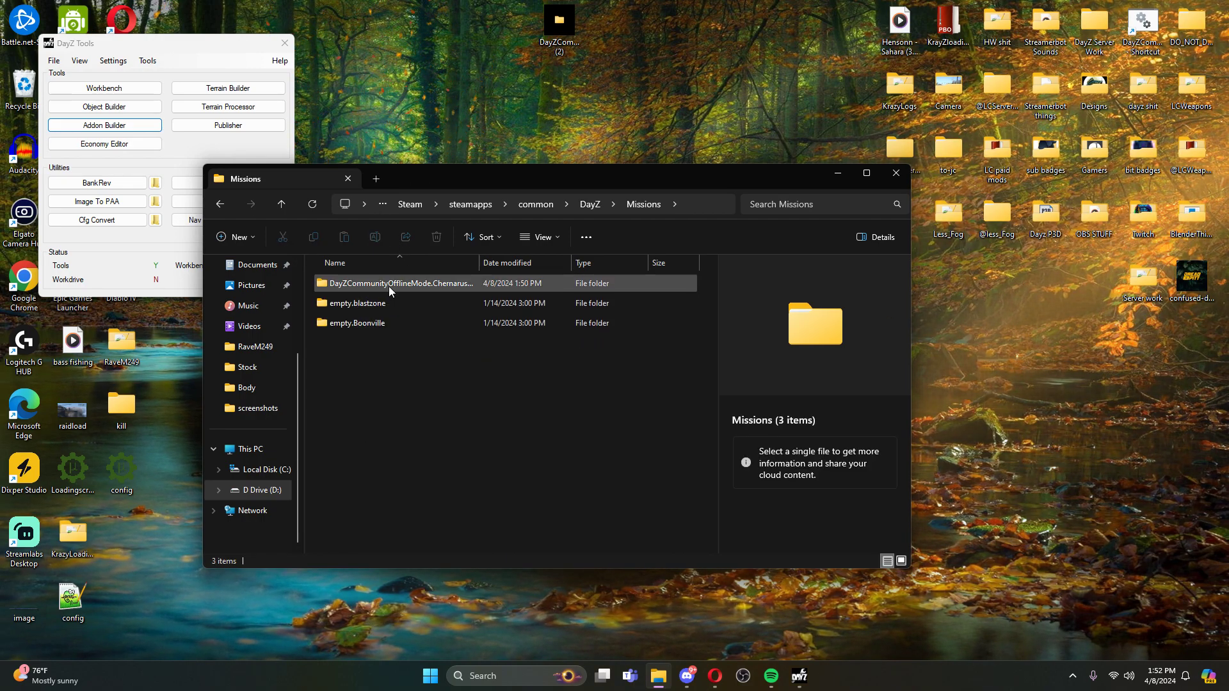
double_click(389, 286)
scroll(425, 500, "down", 4)
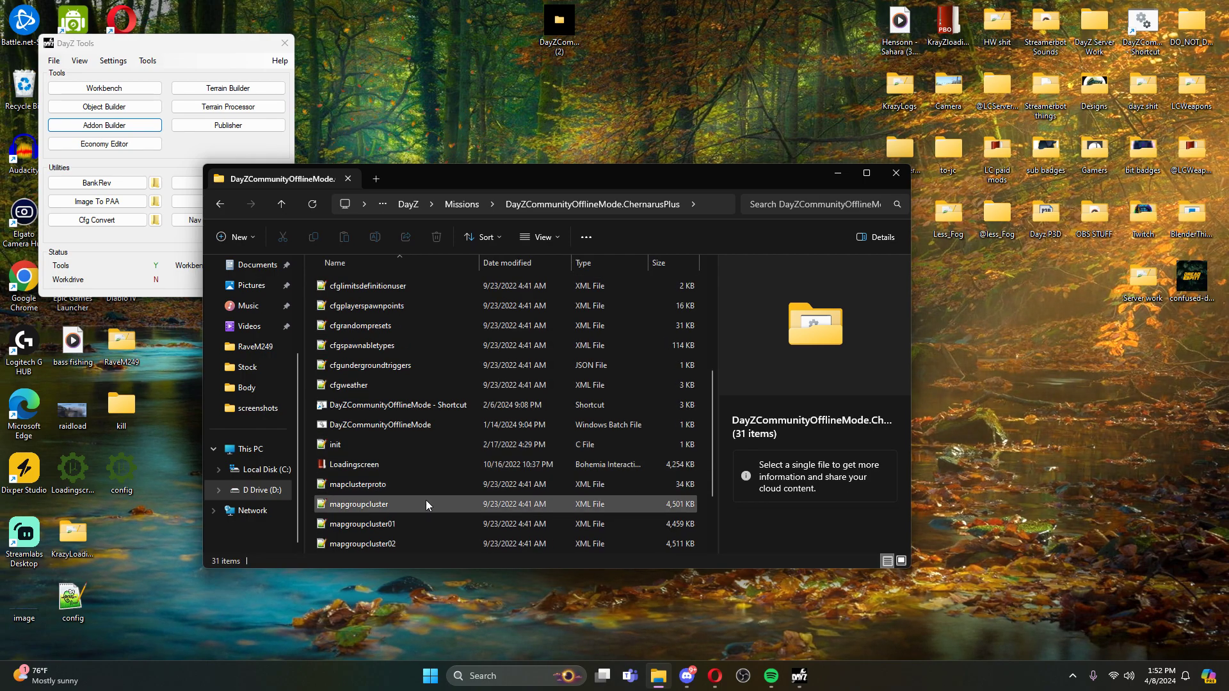
left_click(404, 424)
right_click(405, 424)
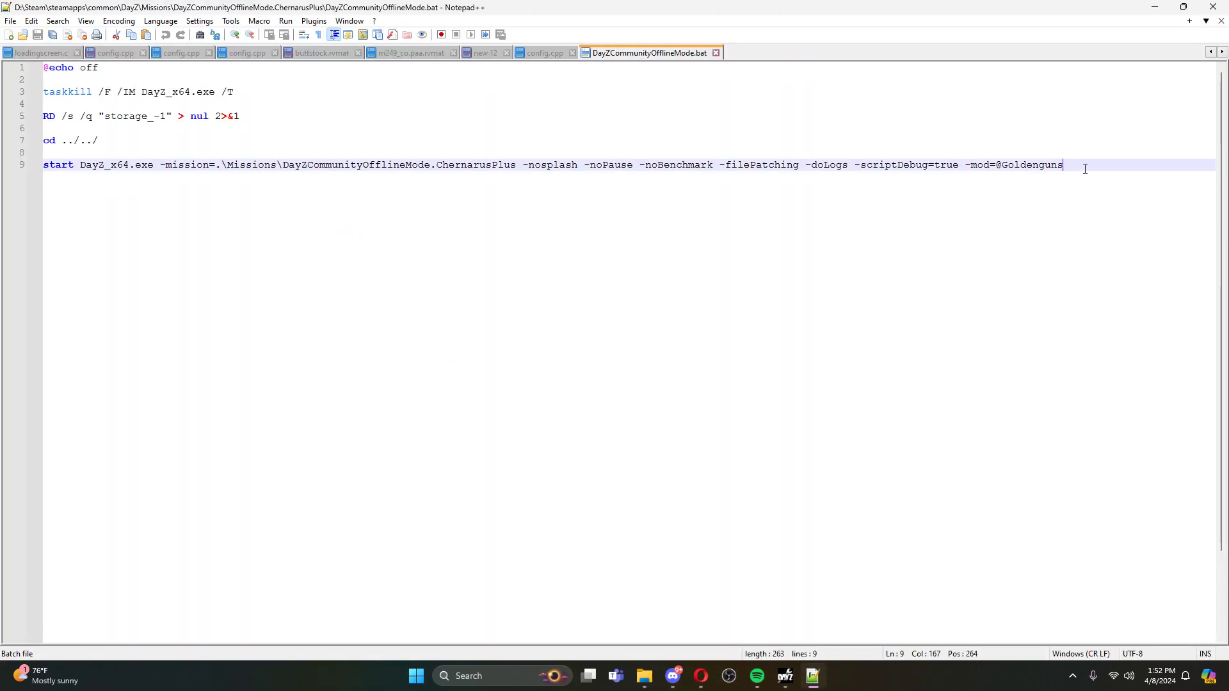
type(";")
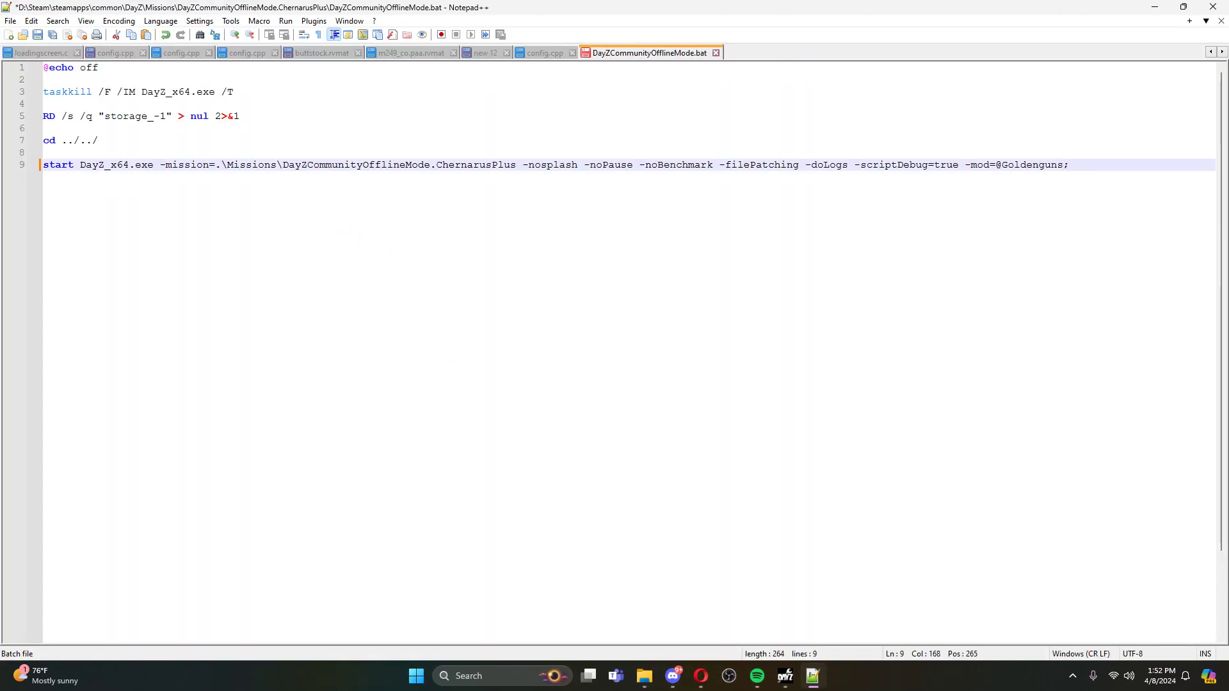
type("less")
left_click(1213, 7)
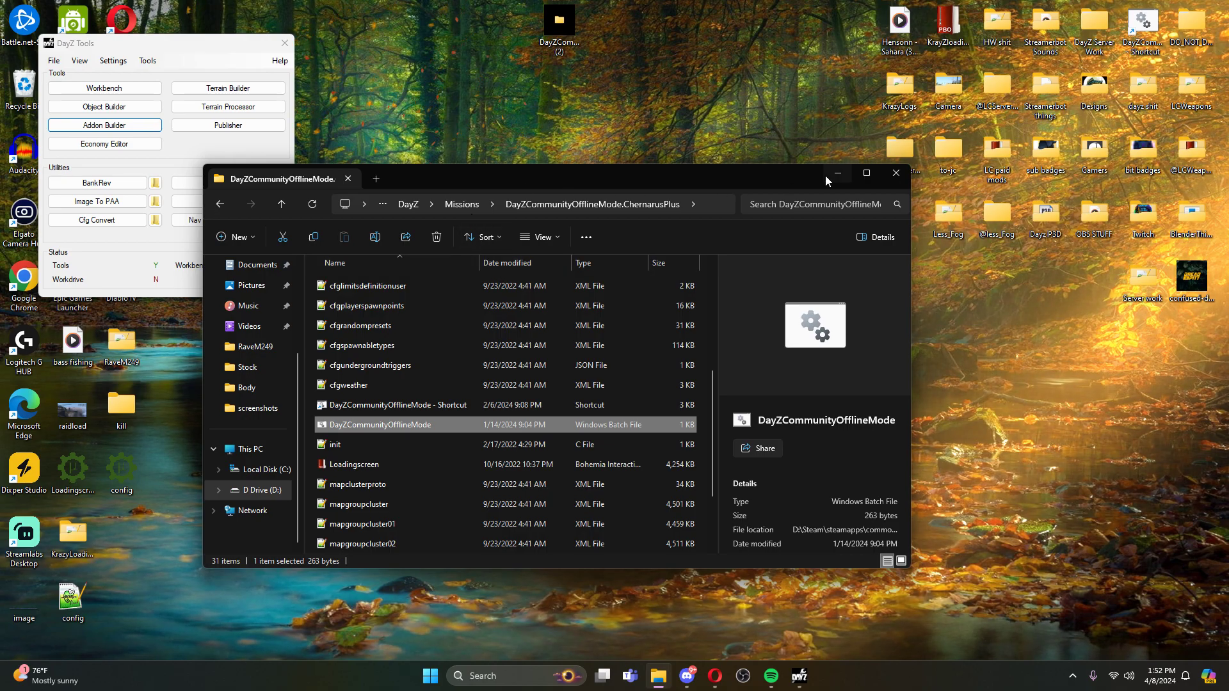
Close the File Explorer window and DayZ Tools.
left_click(896, 172)
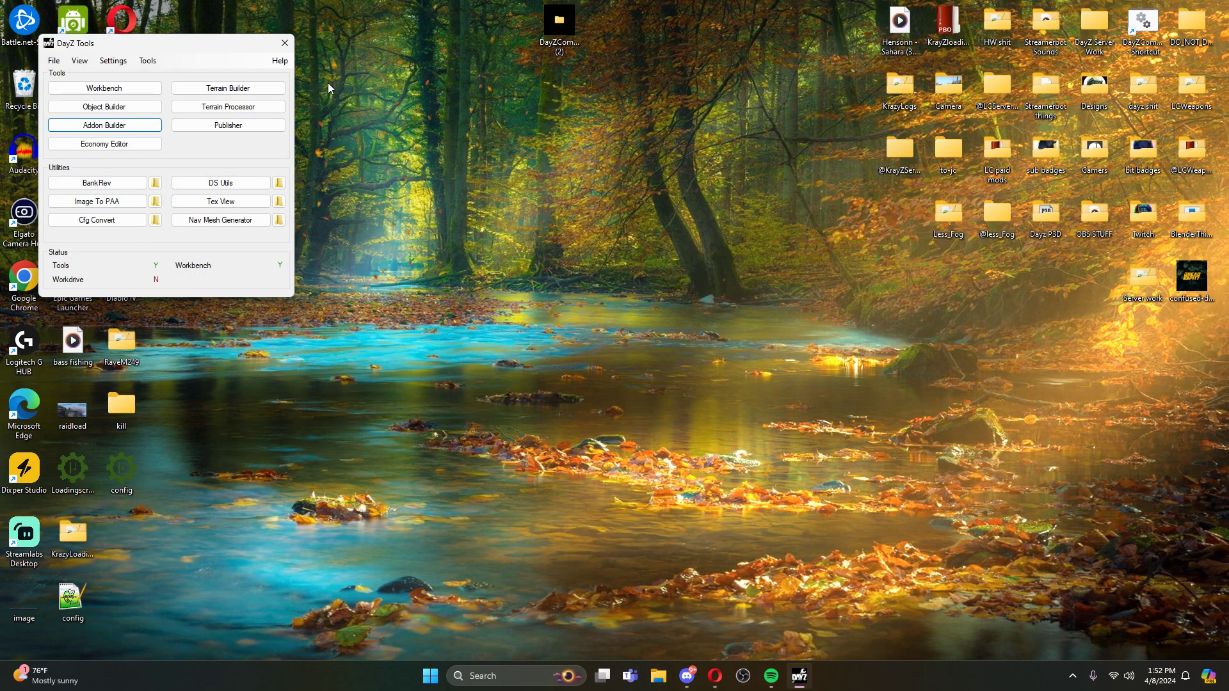
left_click(286, 43)
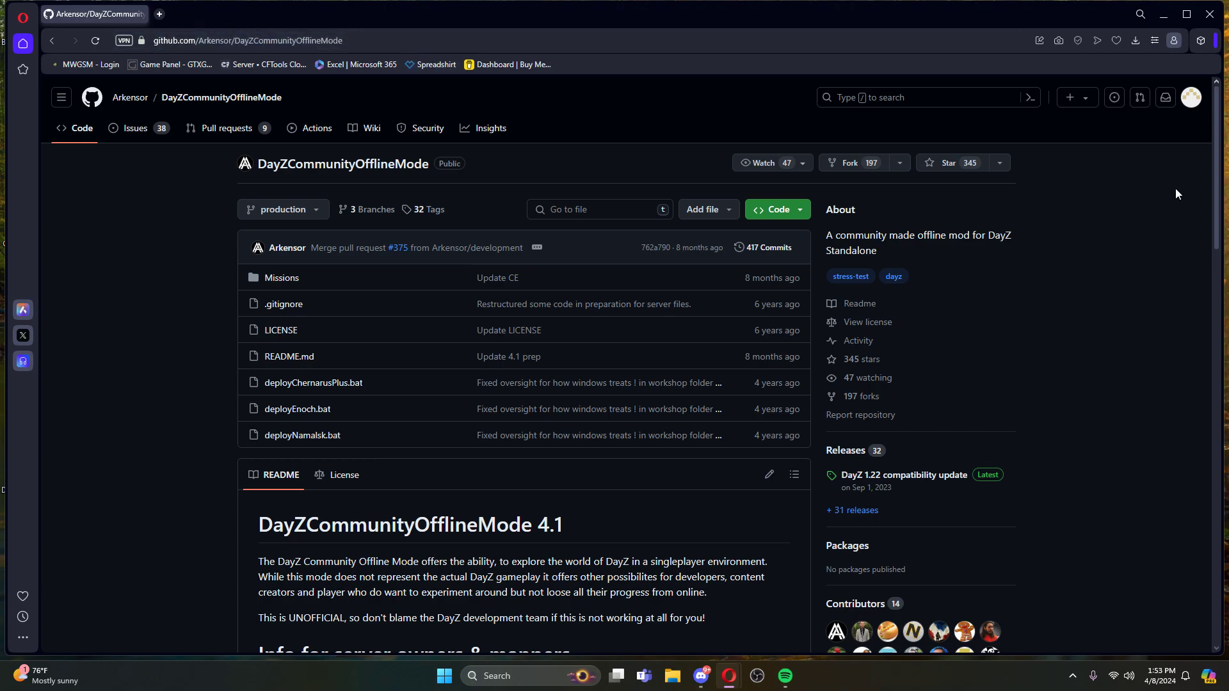
Minimize Opera, read through Discord's #modders-chat messages, then minimize Discord.
left_click(1165, 15)
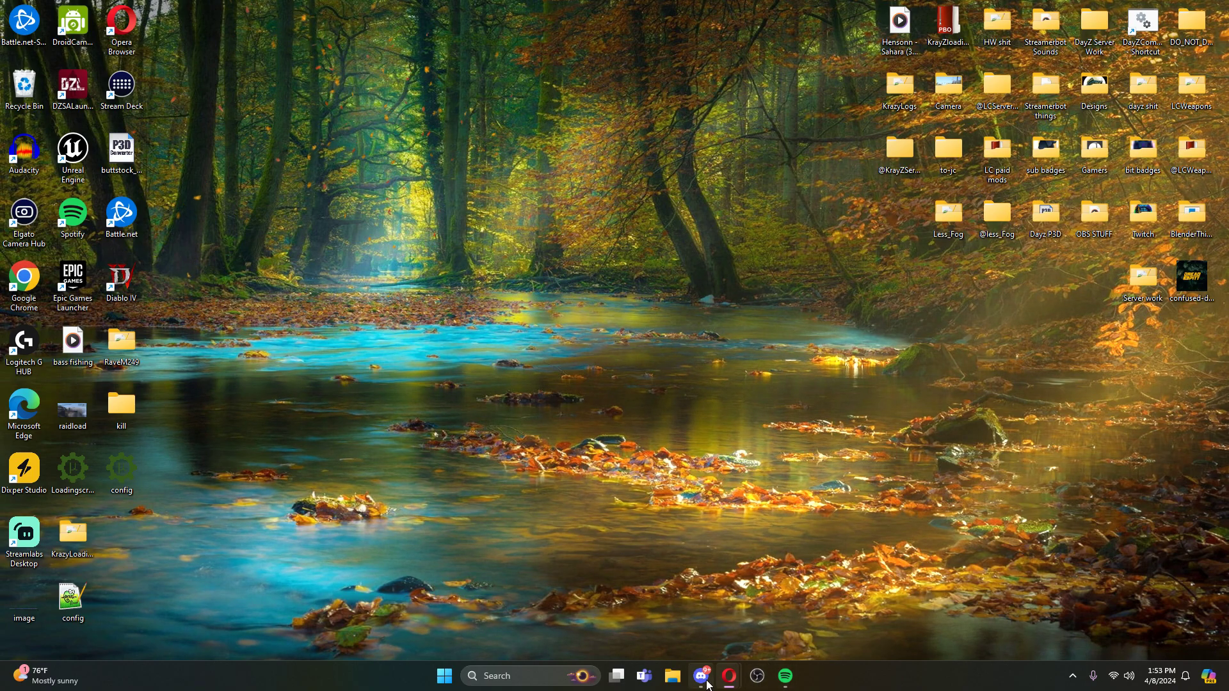
mouse_move(701, 676)
left_click(711, 590)
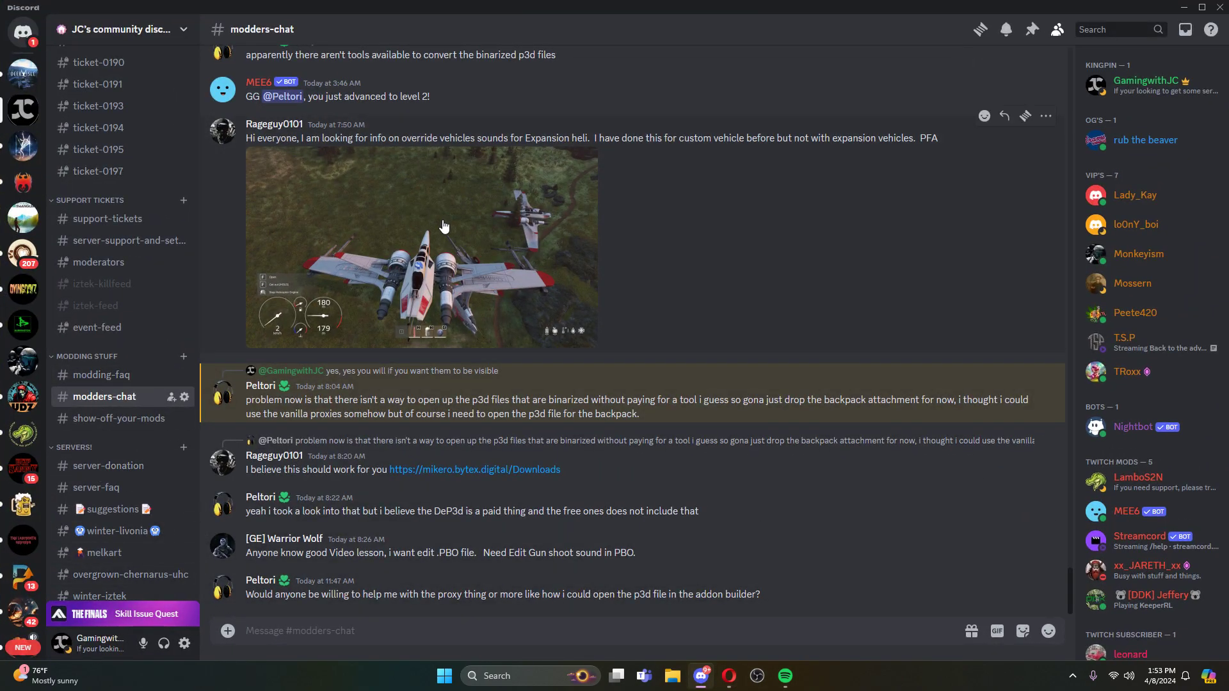
scroll(435, 488, "up", 5)
scroll(436, 488, "down", 5)
scroll(424, 486, "up", 5)
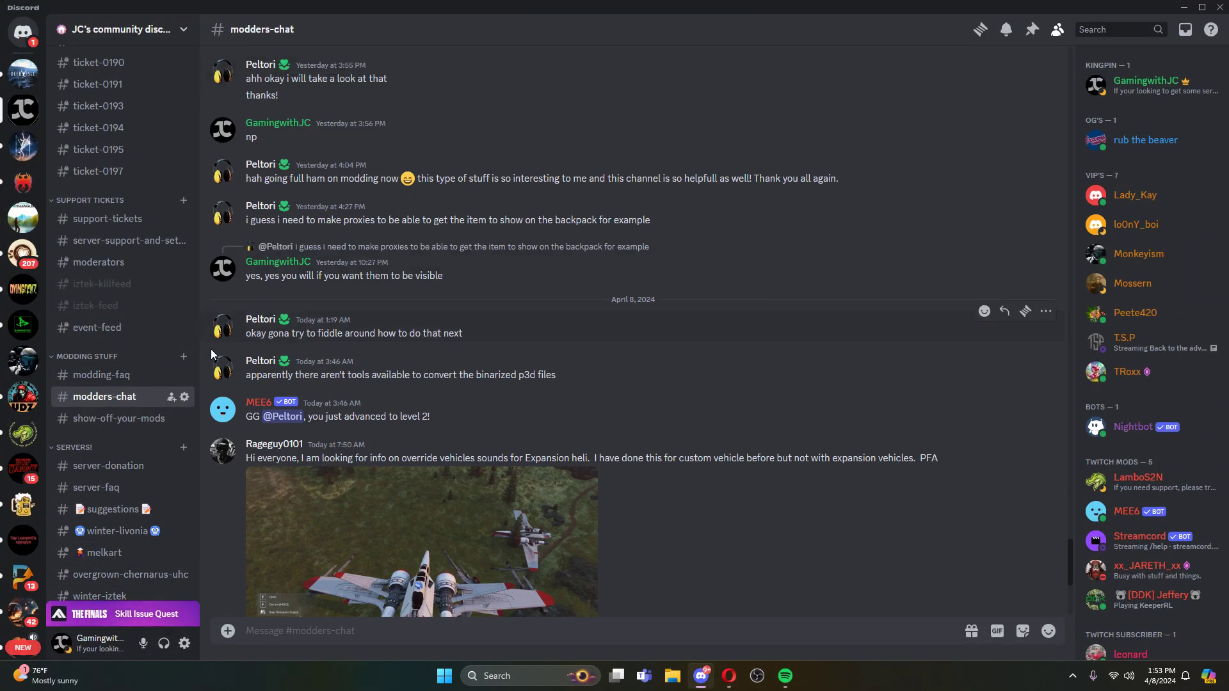
scroll(419, 409, "down", 5)
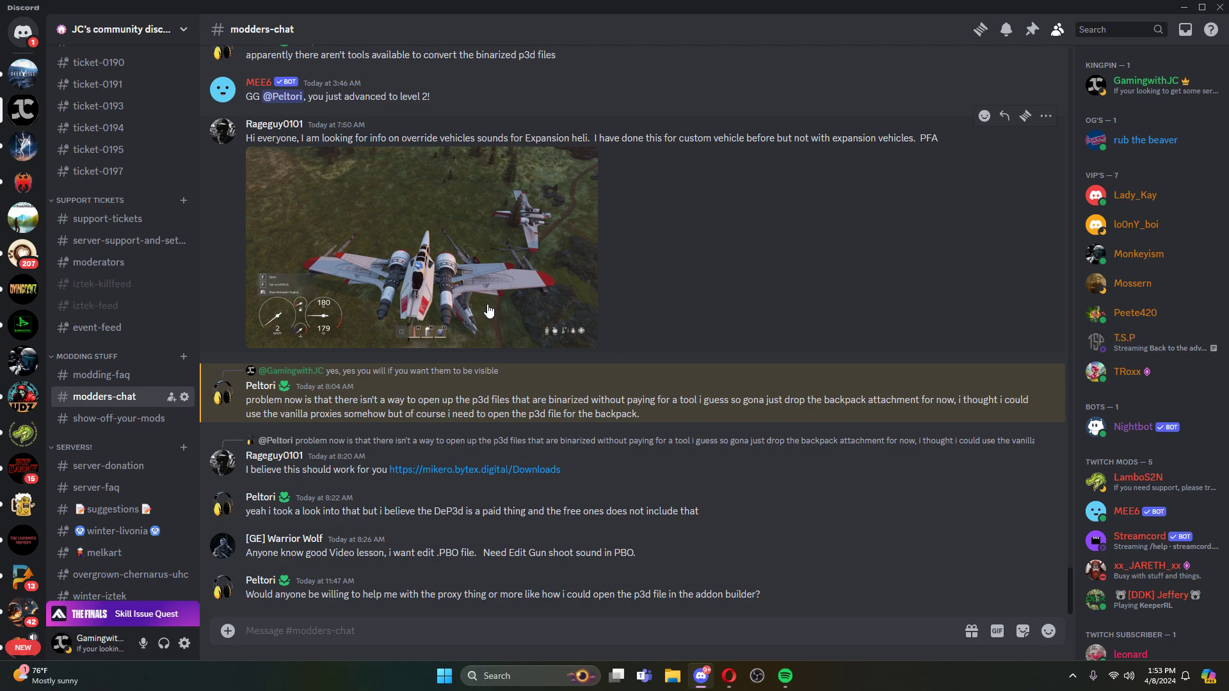
left_click(1181, 7)
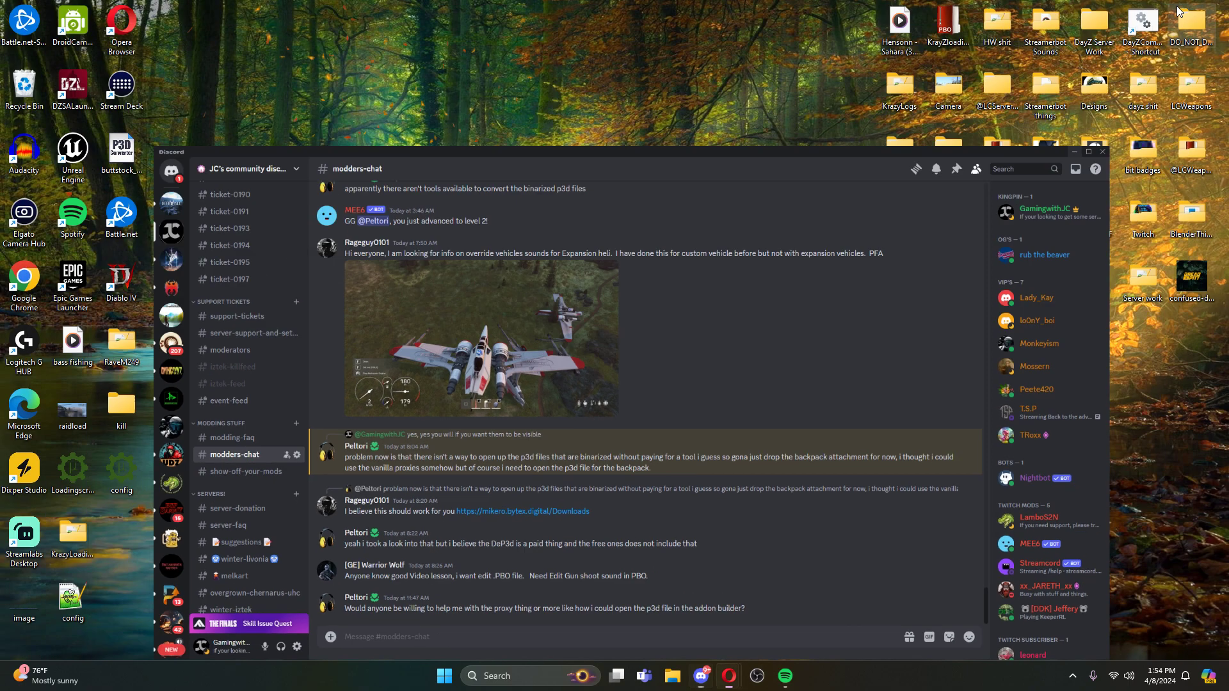